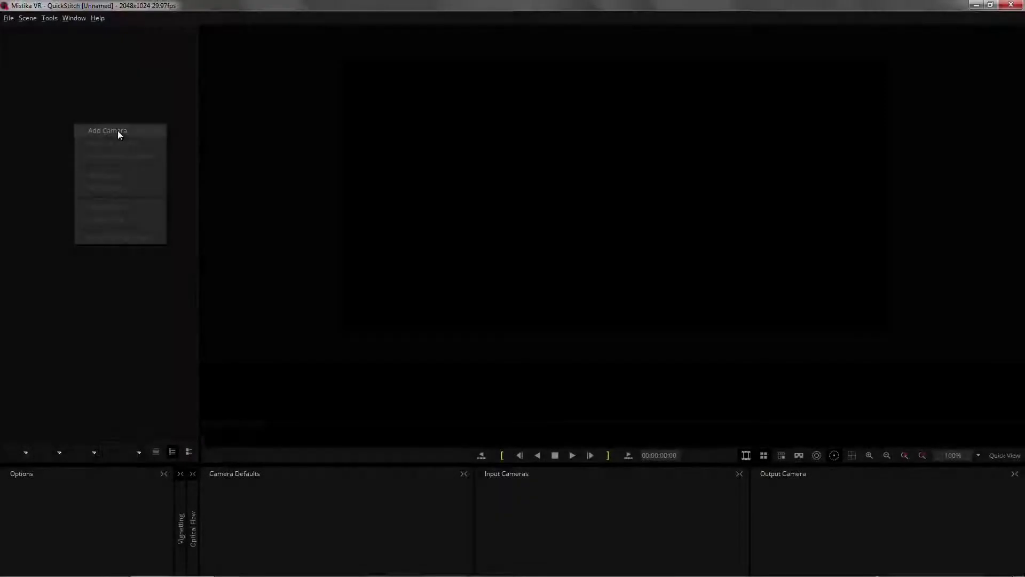
- Add the six Seq9 MP4 clips from VR_MEDIA > Freedom360 > ZitaFilms360 as cameras
{"action": "left_click", "coordinate": [118, 133]}
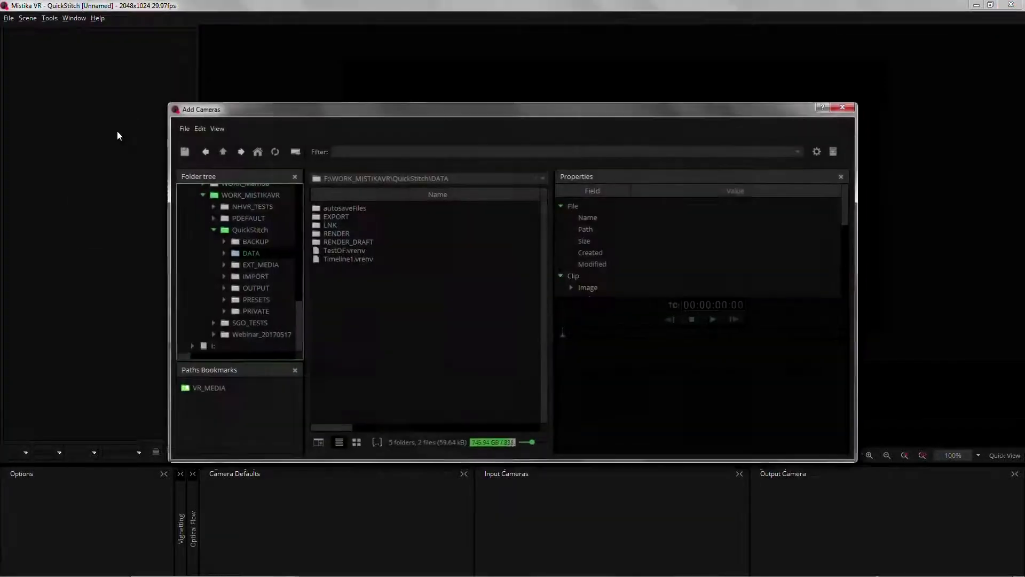
{"action": "left_click", "coordinate": [207, 389]}
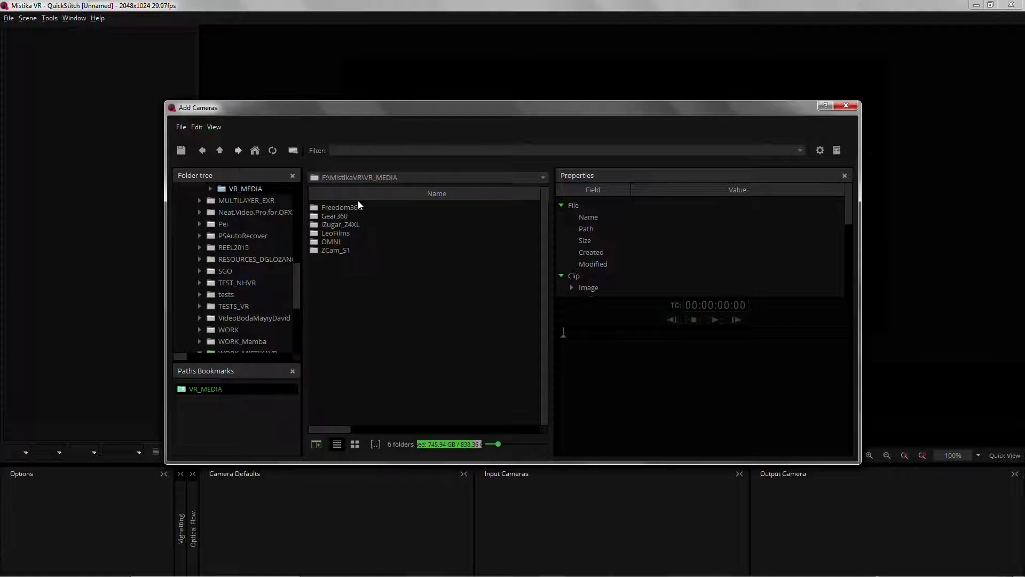
{"action": "double_click", "coordinate": [341, 207]}
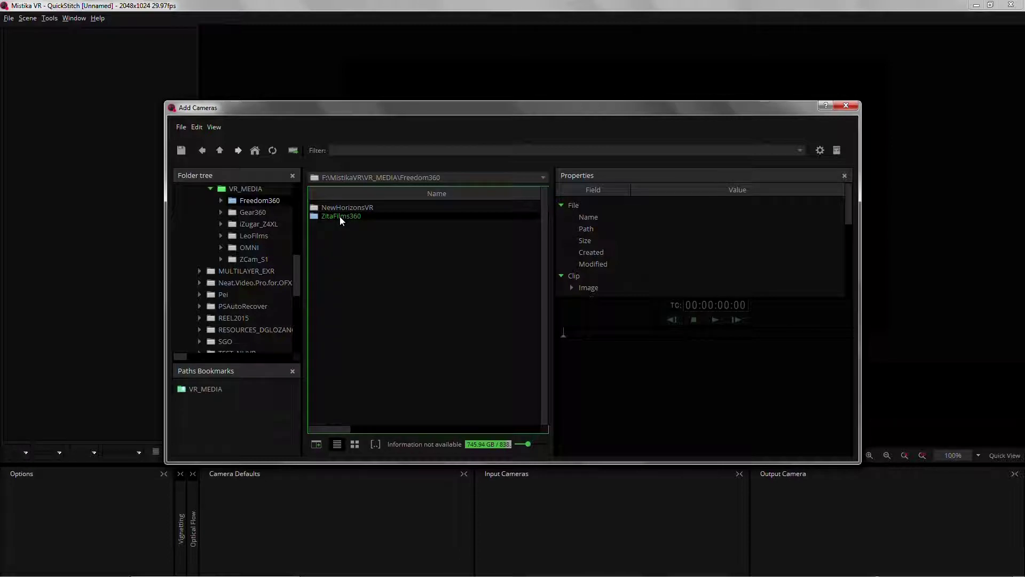
{"action": "double_click", "coordinate": [340, 216]}
{"action": "left_click", "coordinate": [372, 208]}
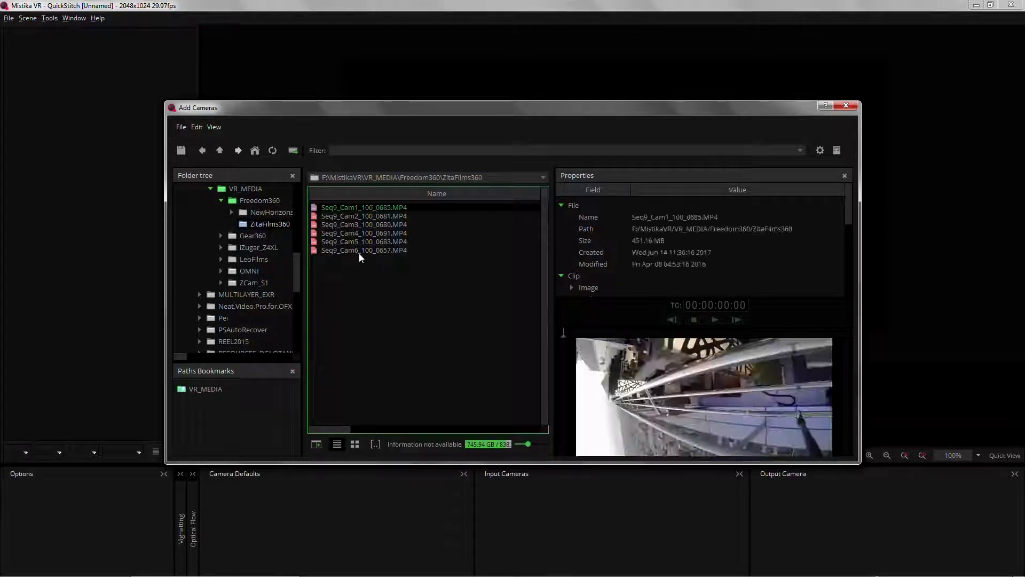
{"action": "left_click_drag", "start_coordinate": [352, 213], "coordinate": [79, 183]}
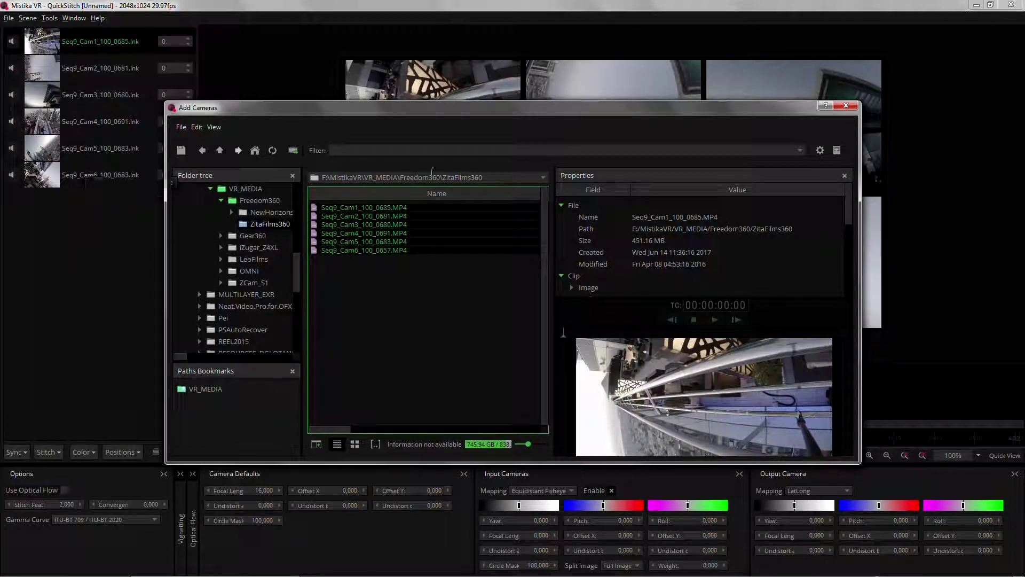
- Close the camera browser and move the timeline to frame 00:00:48:29
{"action": "left_click", "coordinate": [846, 105]}
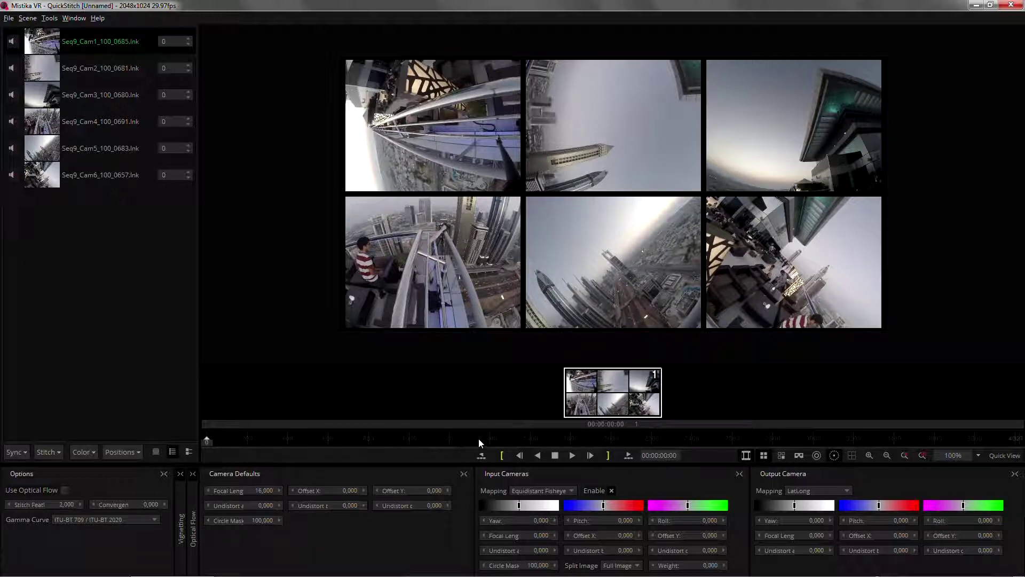
{"action": "left_click", "coordinate": [496, 438]}
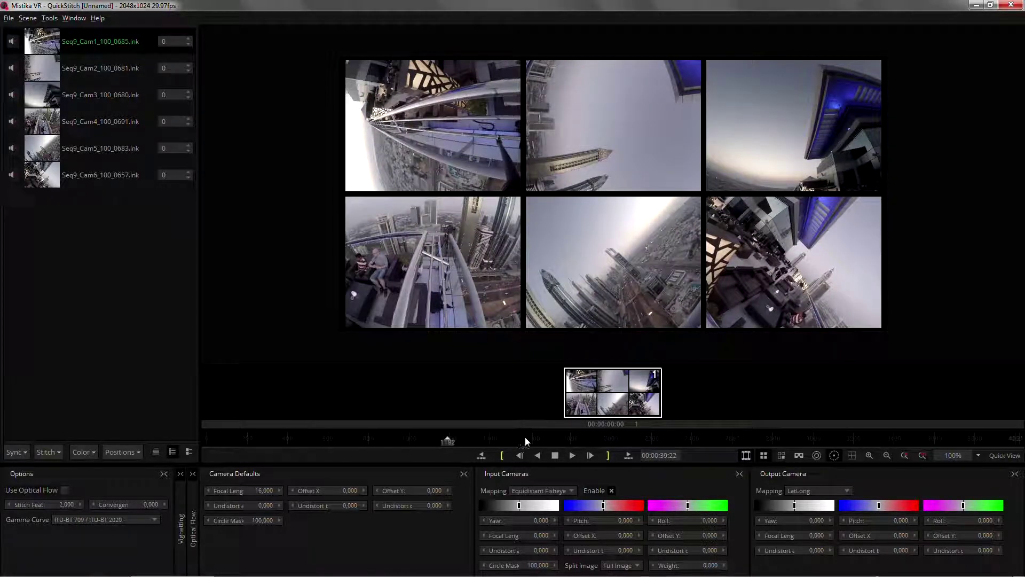
{"action": "left_click_drag", "start_coordinate": [525, 441], "coordinate": [529, 441]}
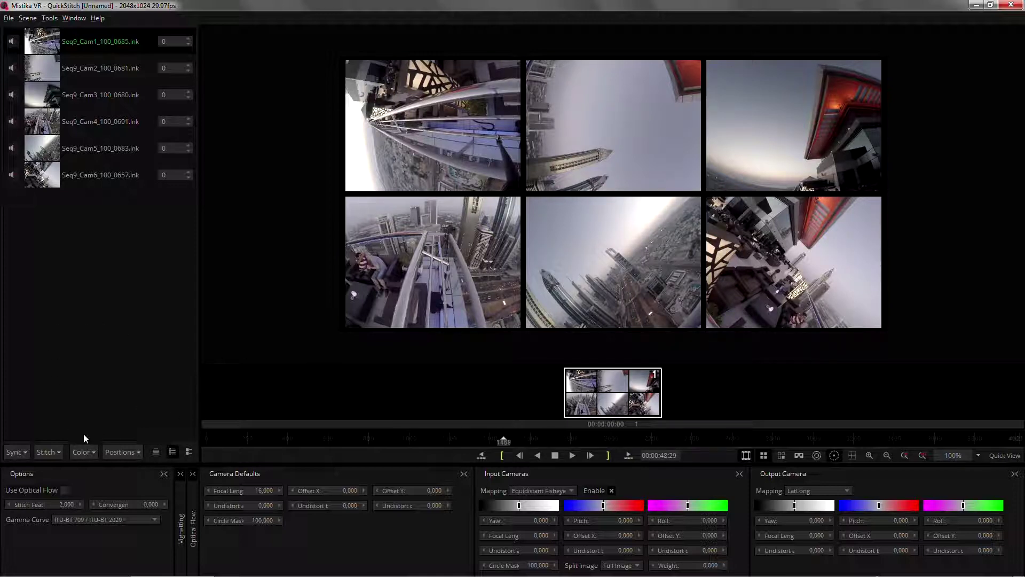
- Send the current frame to PTGui through Stitch > External Stitch for the initial stitch
{"action": "left_click", "coordinate": [59, 453]}
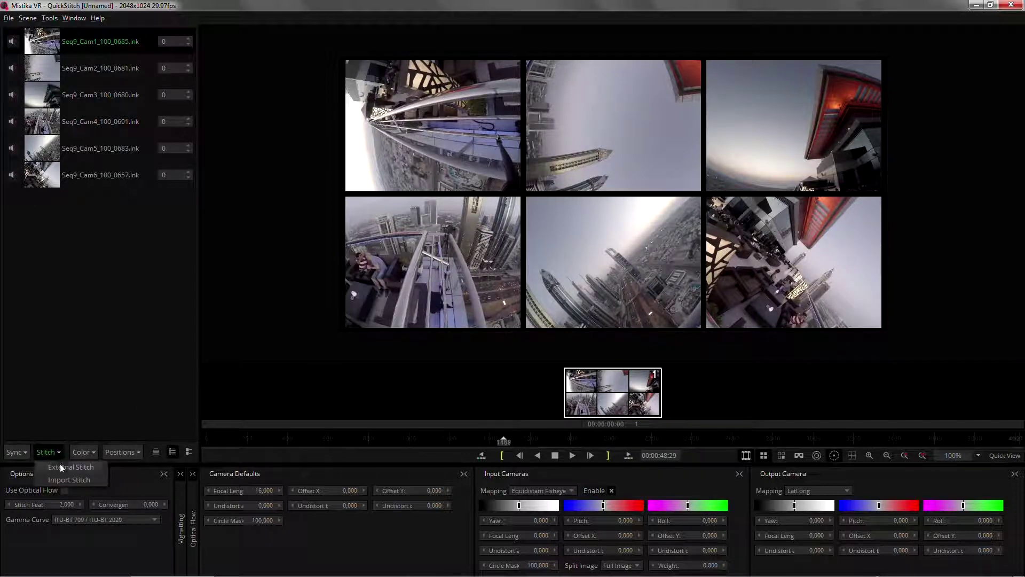
{"action": "left_click", "coordinate": [65, 466]}
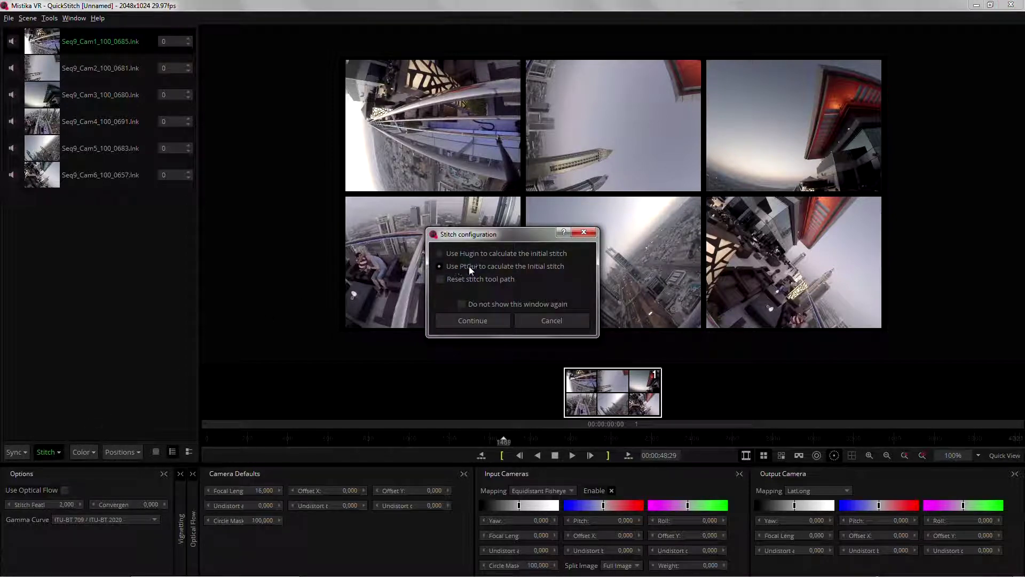
{"action": "left_click", "coordinate": [478, 322]}
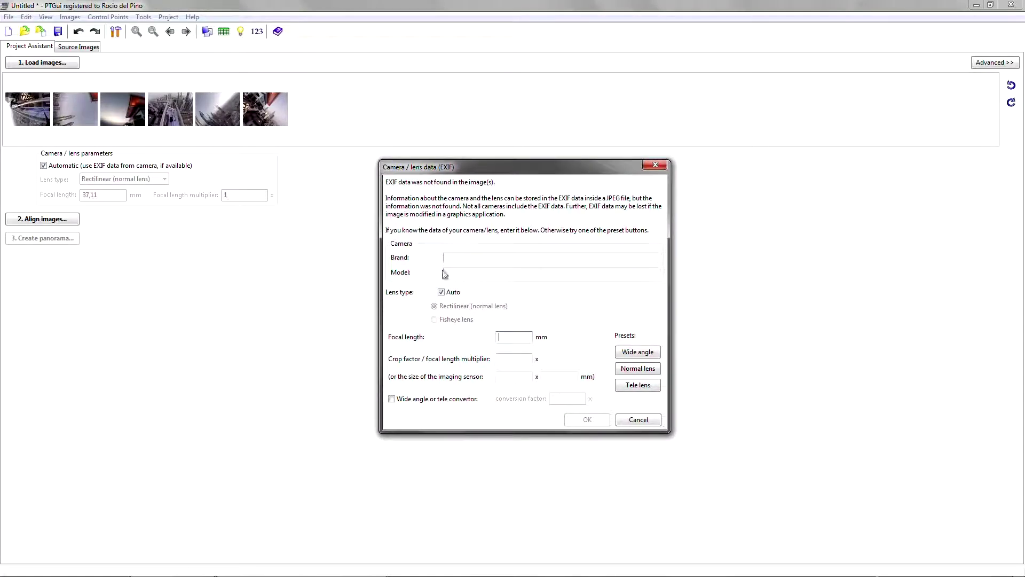
- Set the camera data to a fisheye lens, Auto off, 16 mm focal length and crop factor 1
{"action": "left_click", "coordinate": [442, 292]}
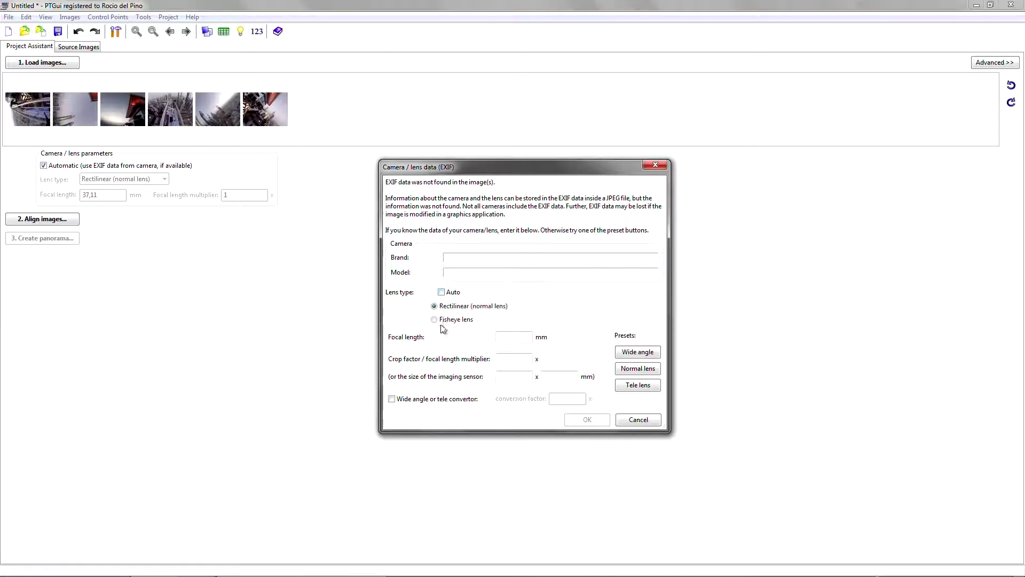
{"action": "left_click", "coordinate": [435, 320]}
{"action": "type", "text": "1"}
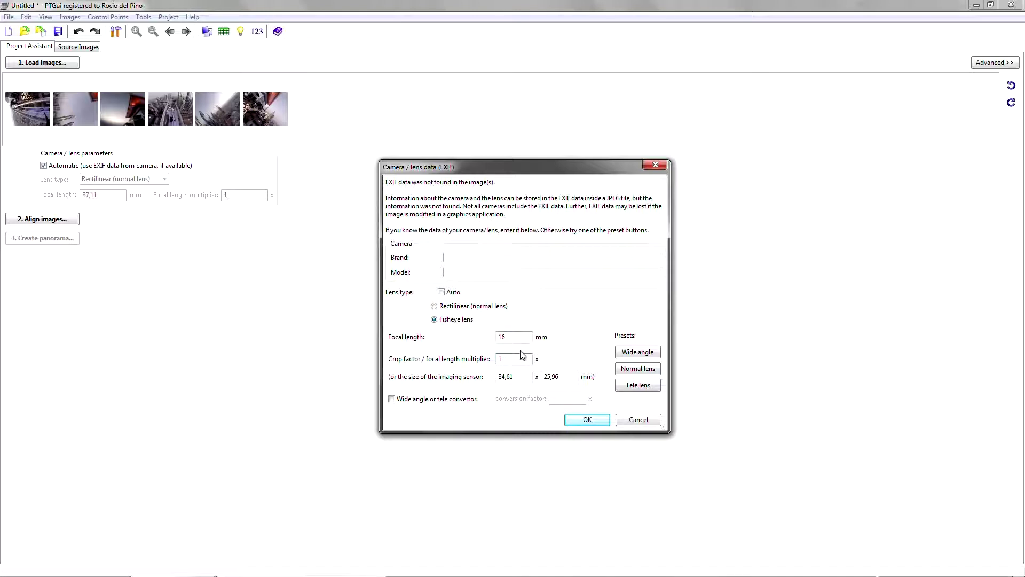
{"action": "left_click", "coordinate": [592, 422]}
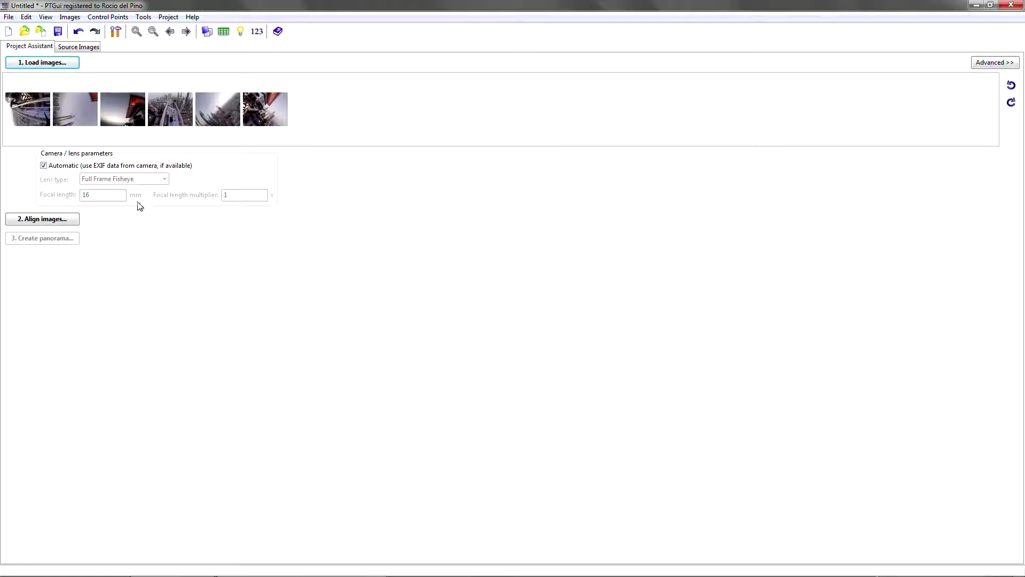
- Align the six images and maximize the Panorama Editor
{"action": "left_click", "coordinate": [44, 220]}
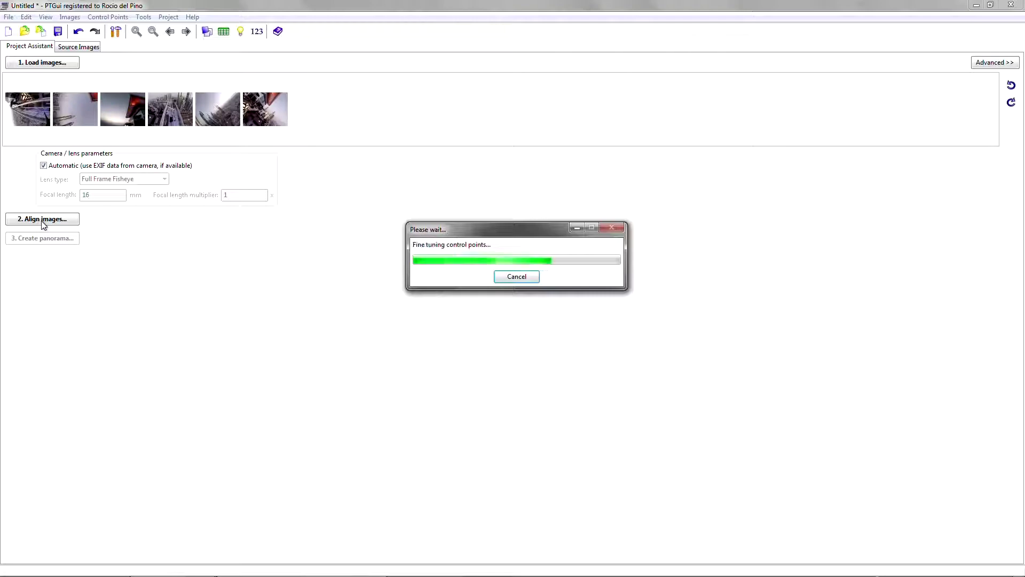
{"action": "left_click_drag", "start_coordinate": [974, 205], "coordinate": [463, 111]}
{"action": "left_click", "coordinate": [647, 109]}
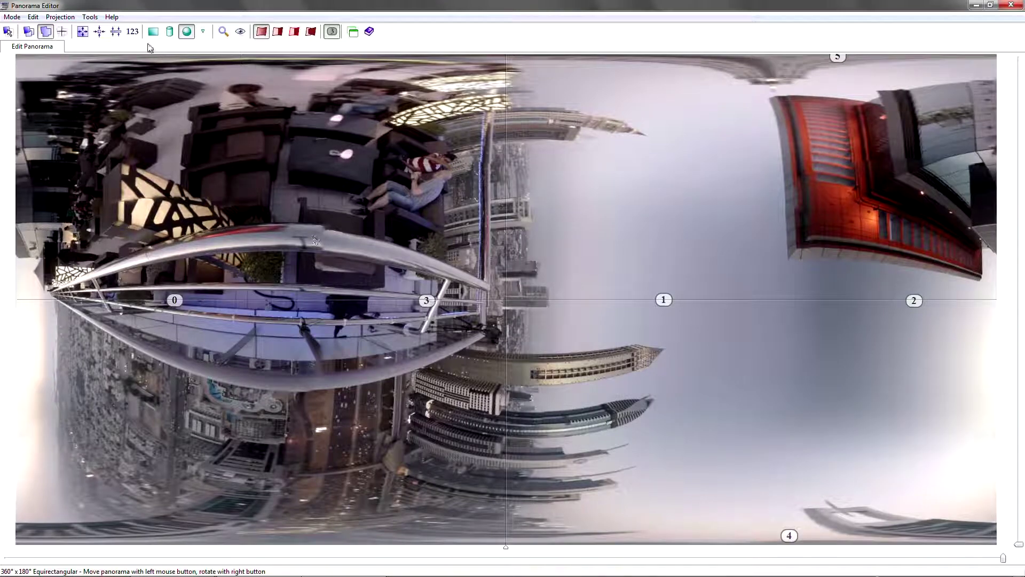
- Roll the panorama 90° upright, nudge it down to level the horizon, and close the editor
{"action": "left_click", "coordinate": [132, 30]}
{"action": "double_click", "coordinate": [600, 385]}
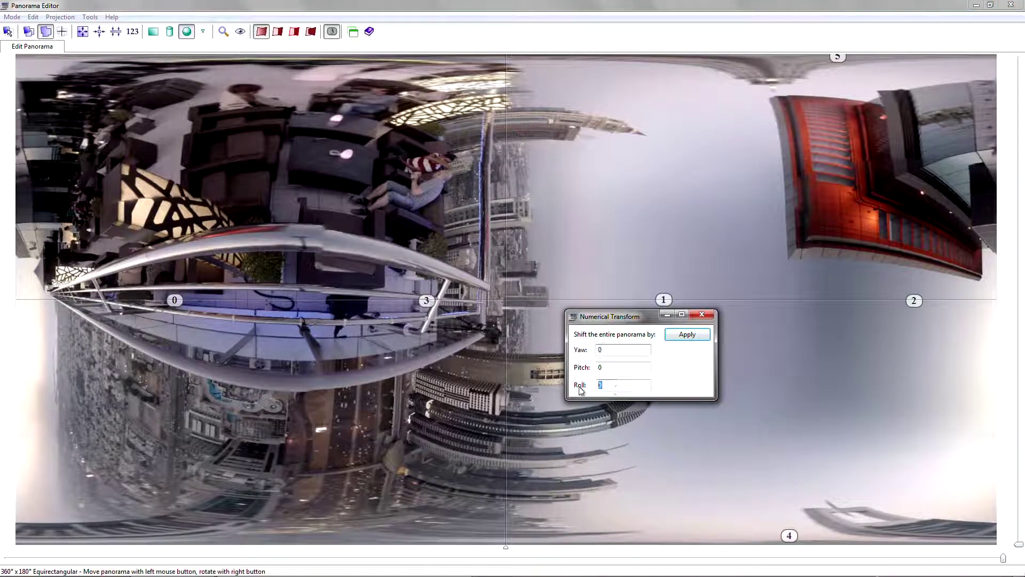
{"action": "key", "text": "Return"}
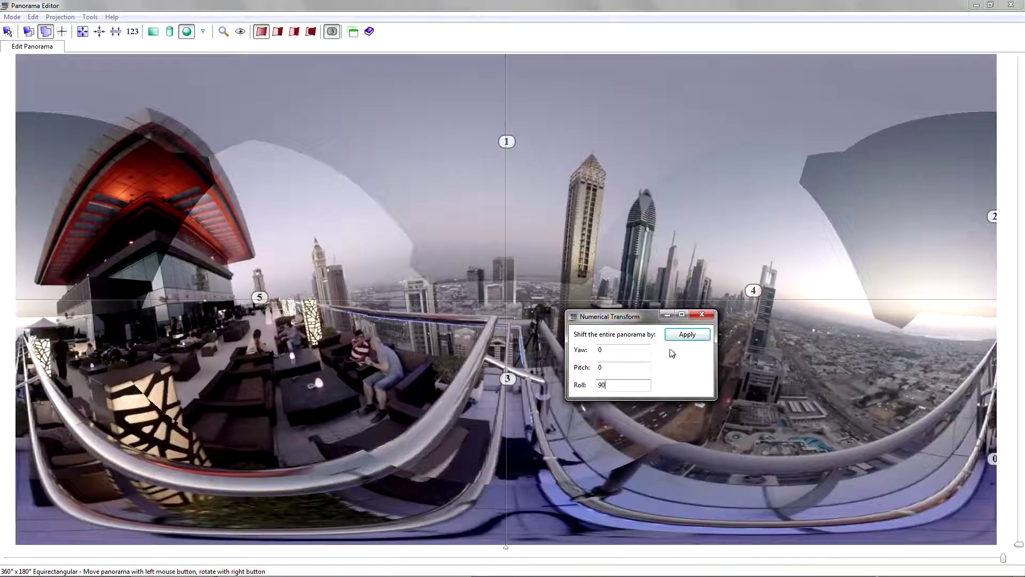
{"action": "key", "text": "Escape"}
{"action": "left_click_drag", "start_coordinate": [508, 303], "coordinate": [526, 394]}
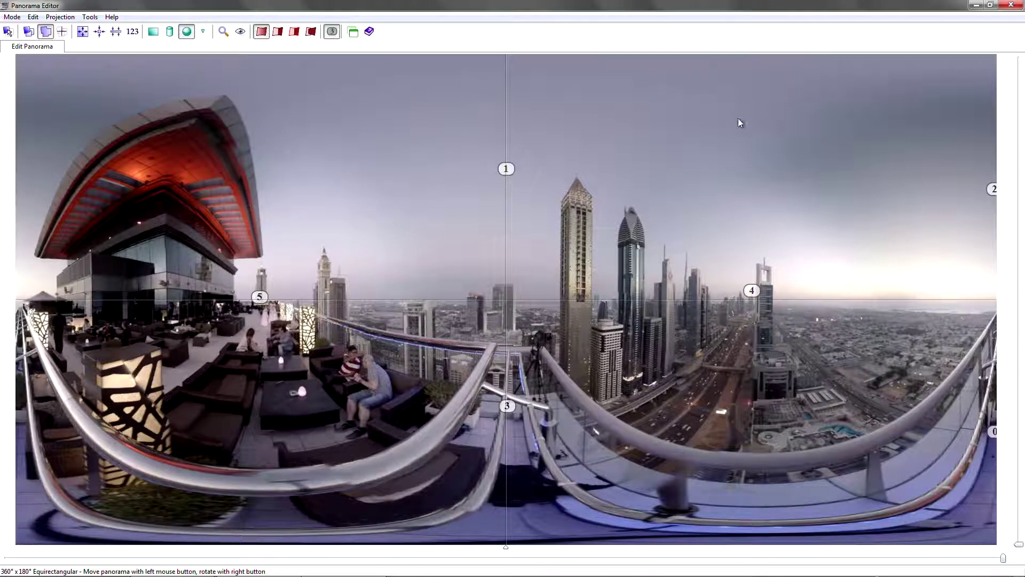
{"action": "left_click", "coordinate": [977, 5]}
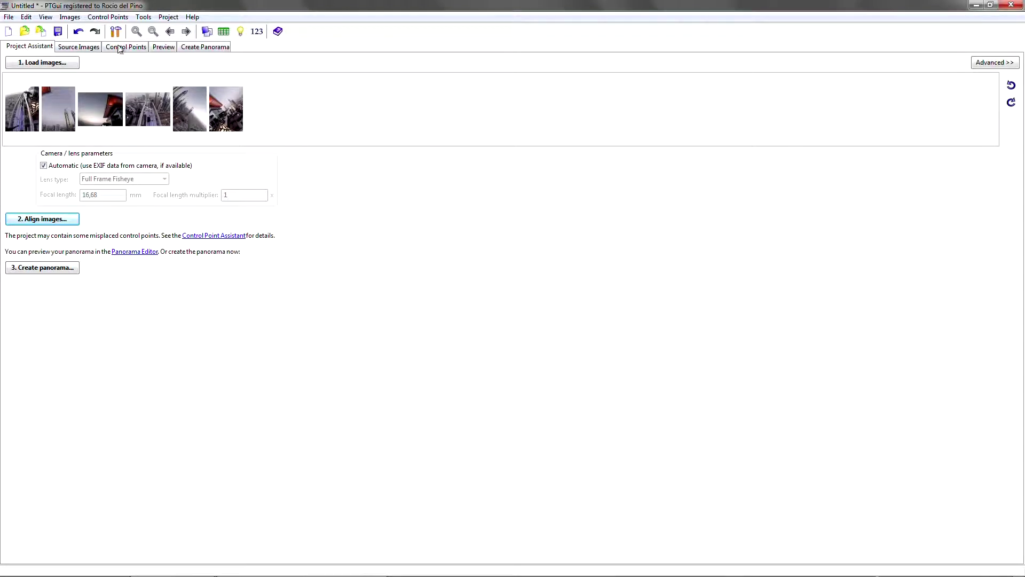
- In Advanced Lens Settings, enable individual Shift for Image 0 through Image 5
{"action": "left_click", "coordinate": [1006, 63]}
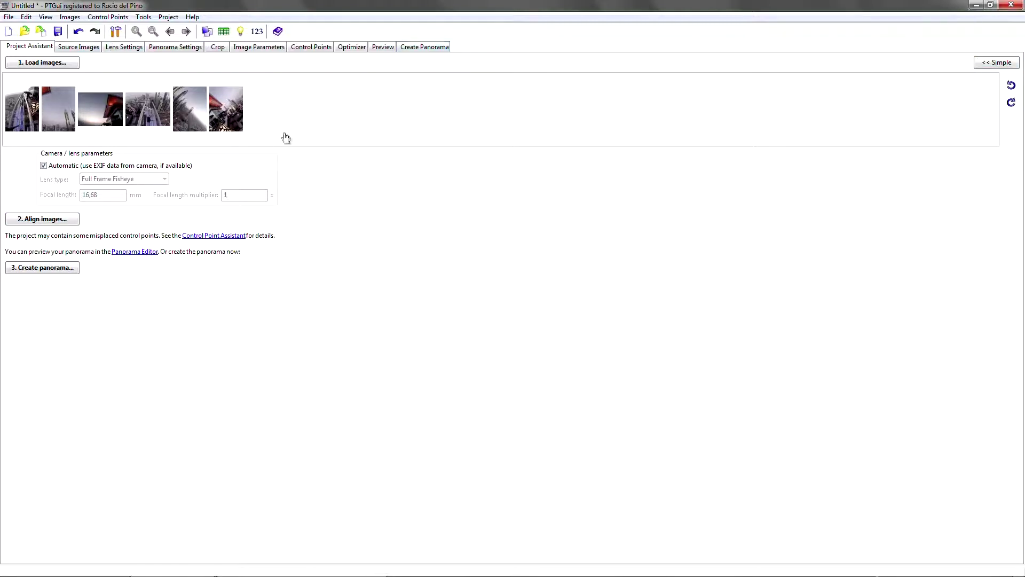
{"action": "left_click", "coordinate": [128, 50]}
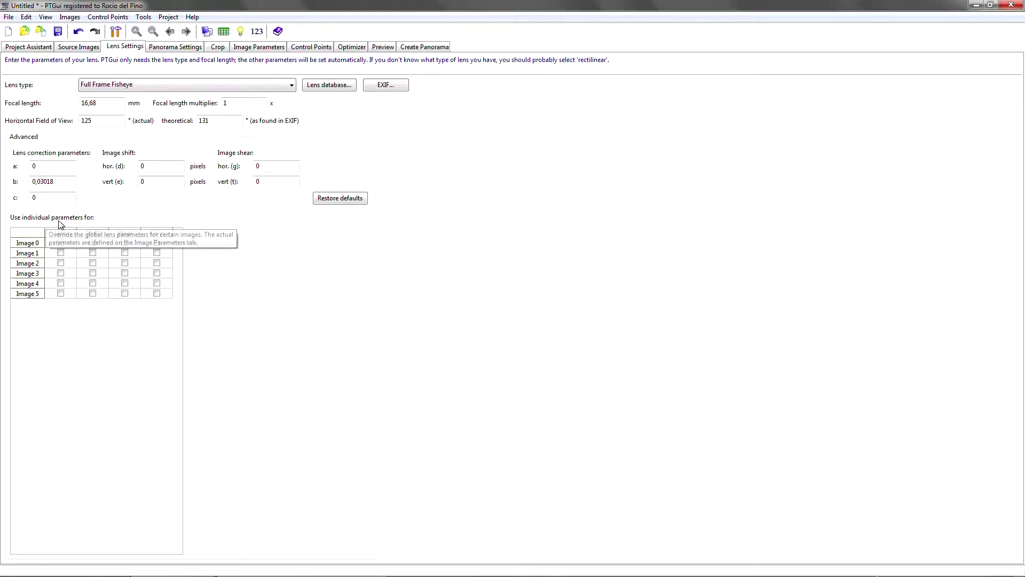
{"action": "left_click", "coordinate": [99, 236]}
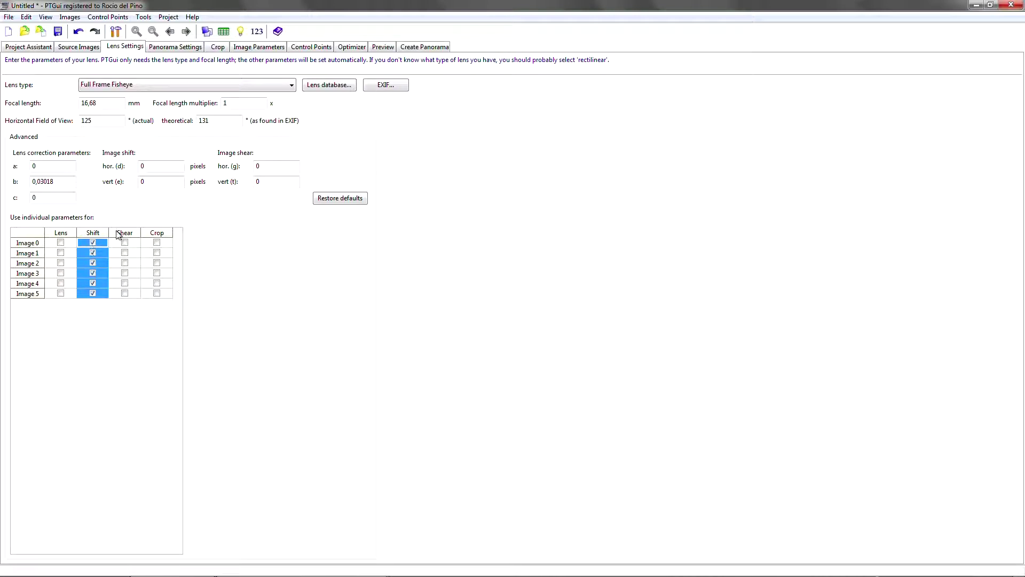
- Optimize the panorama (16.62 mm, 125.5° FOV, b 0.0328) and review it in the Panorama Editor
{"action": "left_click", "coordinate": [169, 17]}
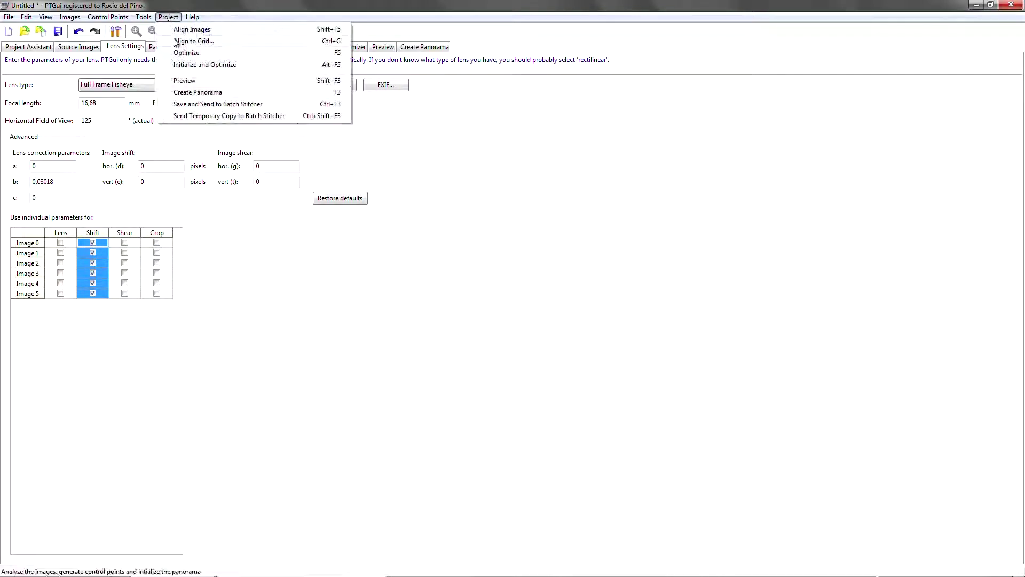
{"action": "left_click", "coordinate": [197, 57]}
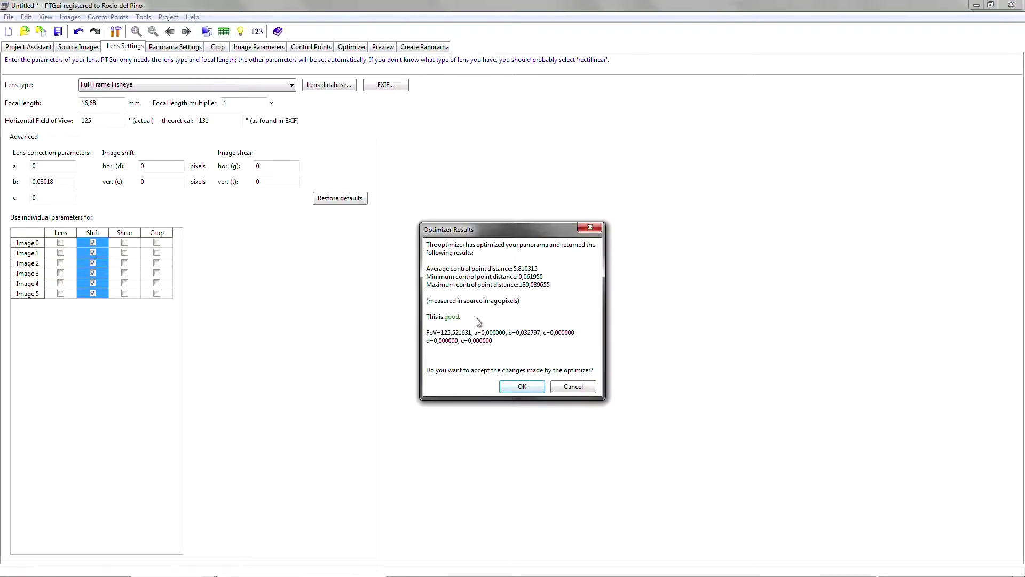
{"action": "left_click", "coordinate": [522, 387]}
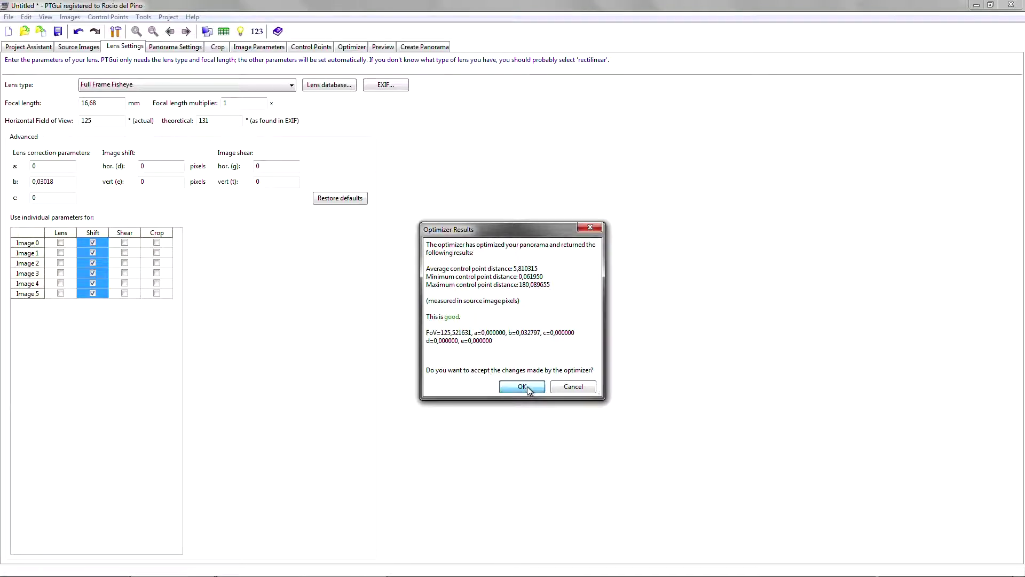
{"action": "left_click", "coordinate": [207, 32]}
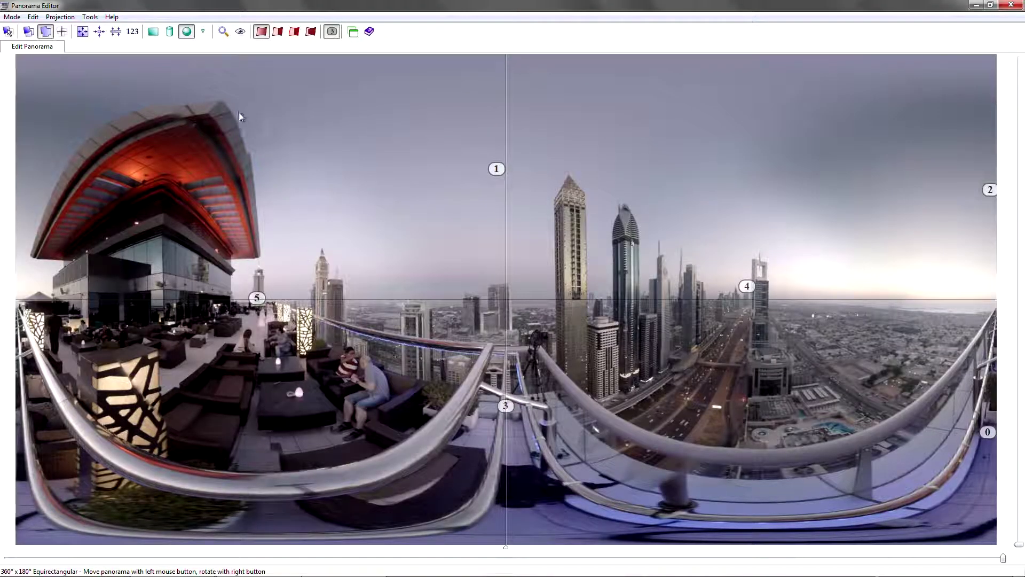
{"action": "left_click", "coordinate": [975, 6]}
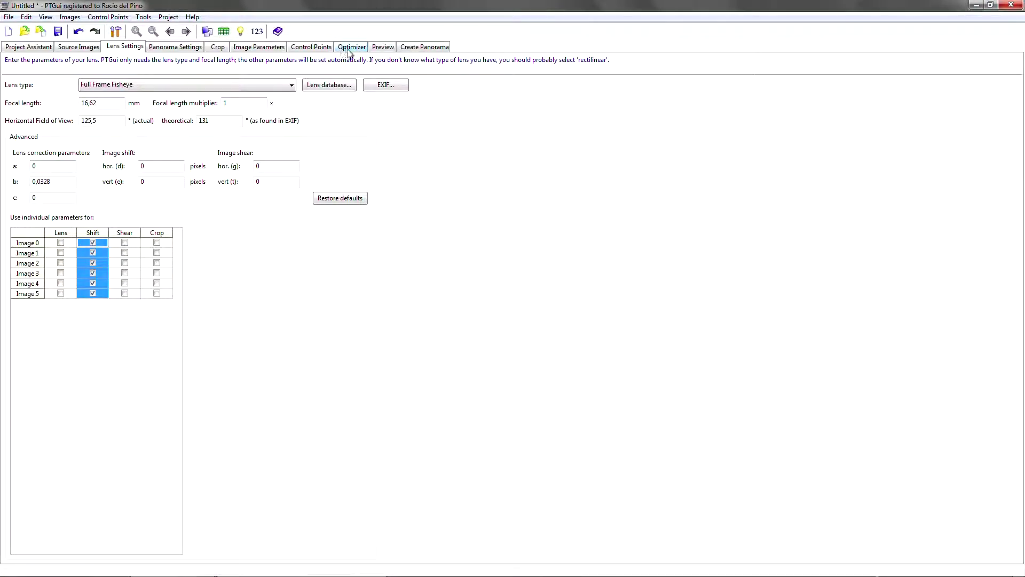
- Set Minimize lens distortion to Heavy + lens shift and run the optimizer
{"action": "left_click", "coordinate": [352, 48]}
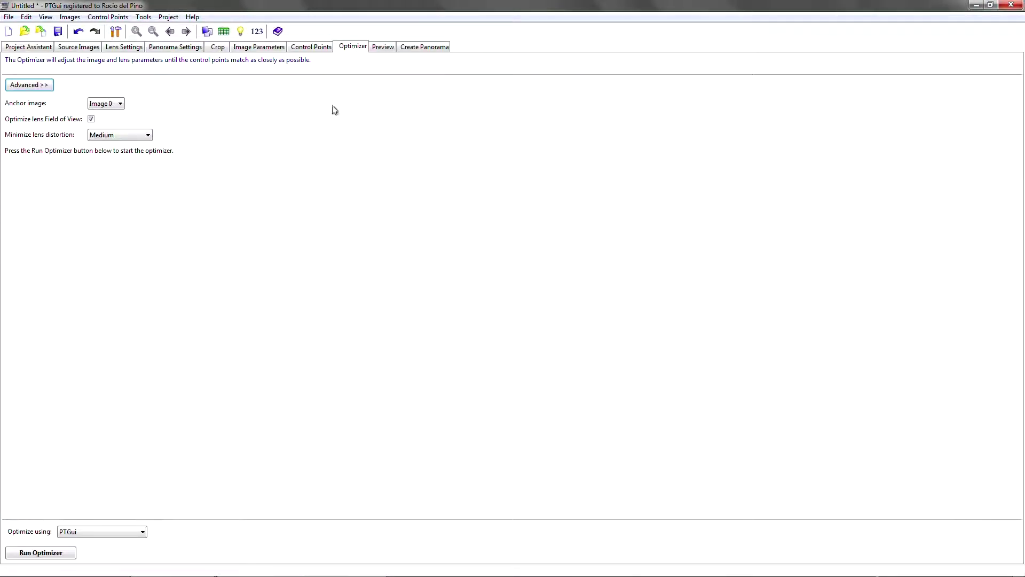
{"action": "left_click", "coordinate": [122, 135]}
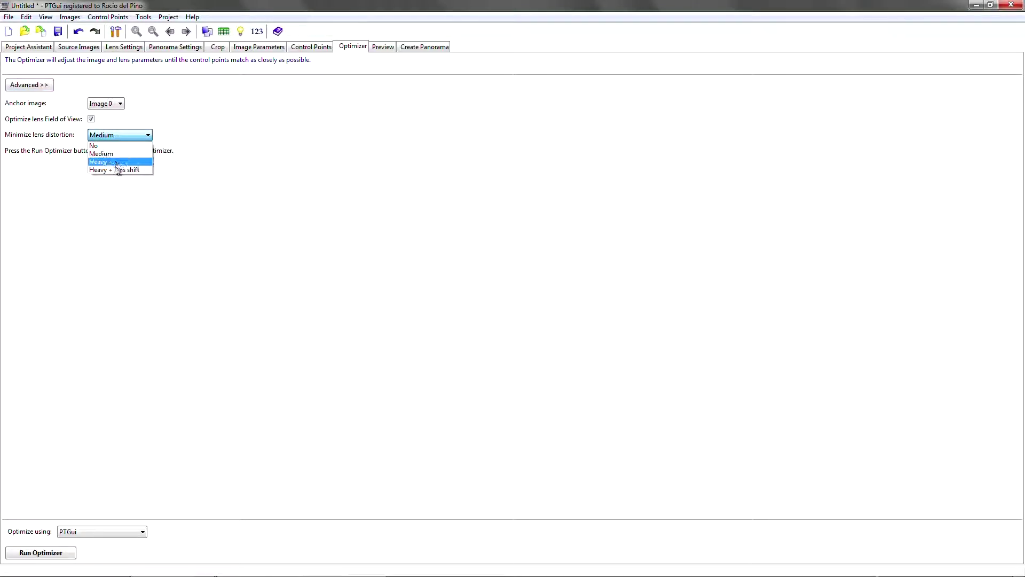
{"action": "left_click", "coordinate": [114, 170]}
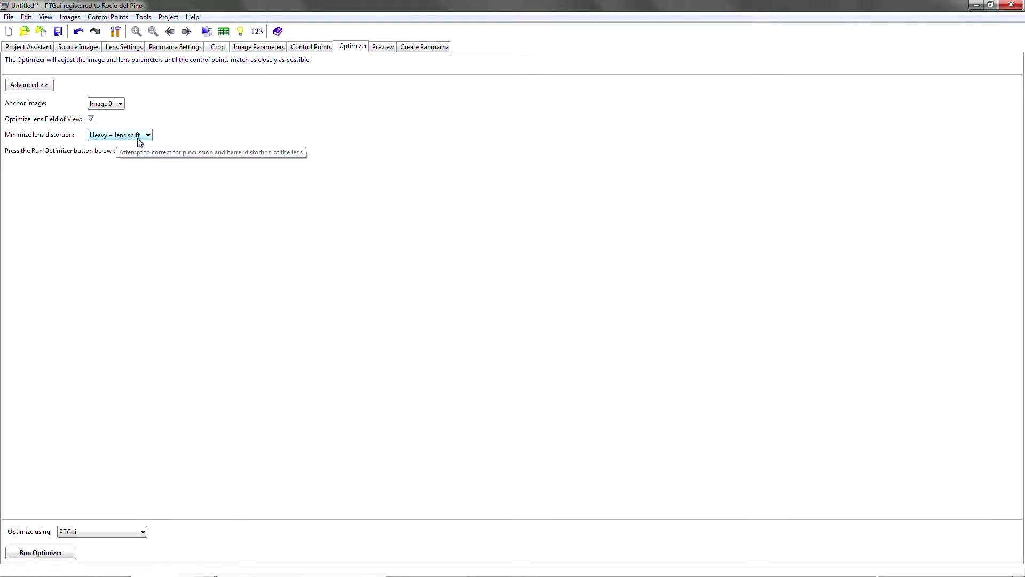
{"action": "left_click", "coordinate": [56, 553]}
{"action": "left_click", "coordinate": [521, 386]}
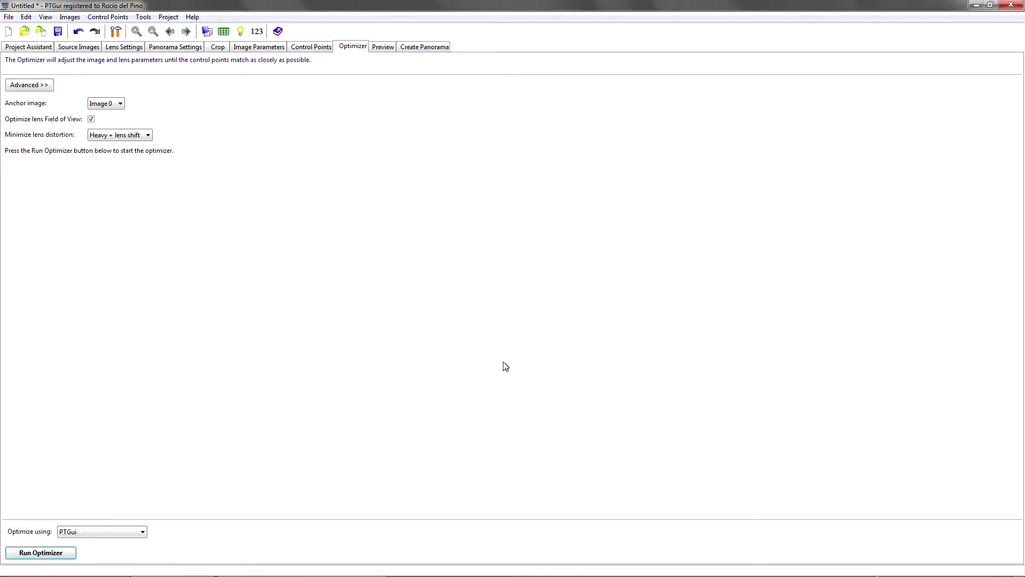
- Check the re-optimized equirectangular panorama, then go to Control Points
{"action": "left_click", "coordinate": [208, 31]}
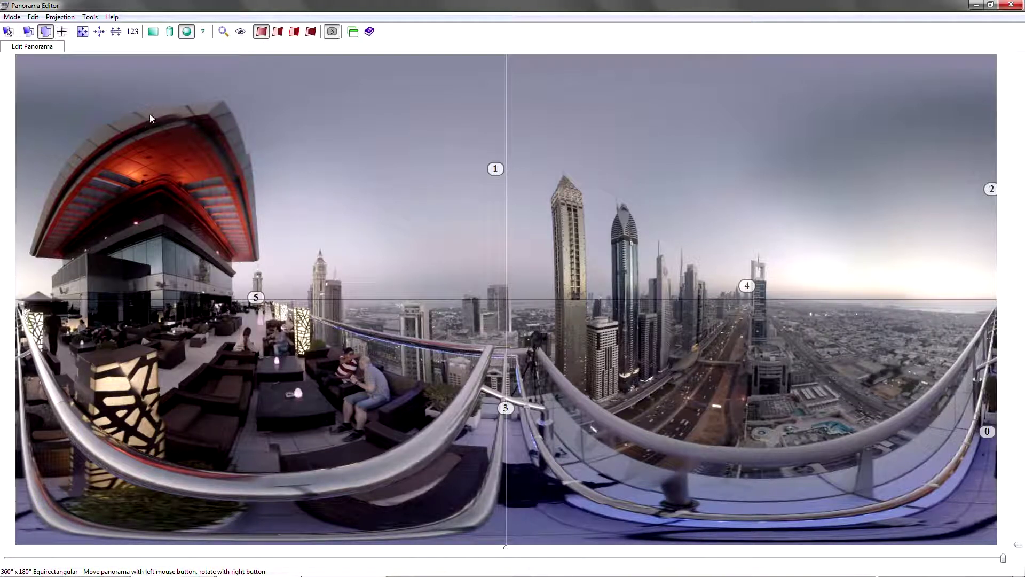
{"action": "left_click", "coordinate": [976, 5]}
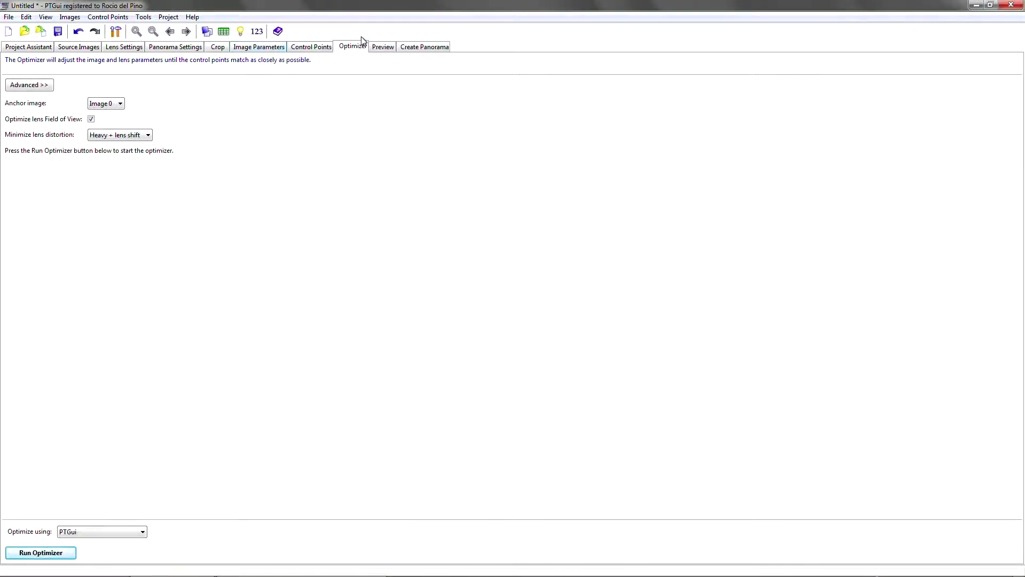
{"action": "left_click", "coordinate": [319, 47]}
- Show images 1 and 2 side by side and add control point 0 on a roof corner
{"action": "left_click", "coordinate": [37, 84]}
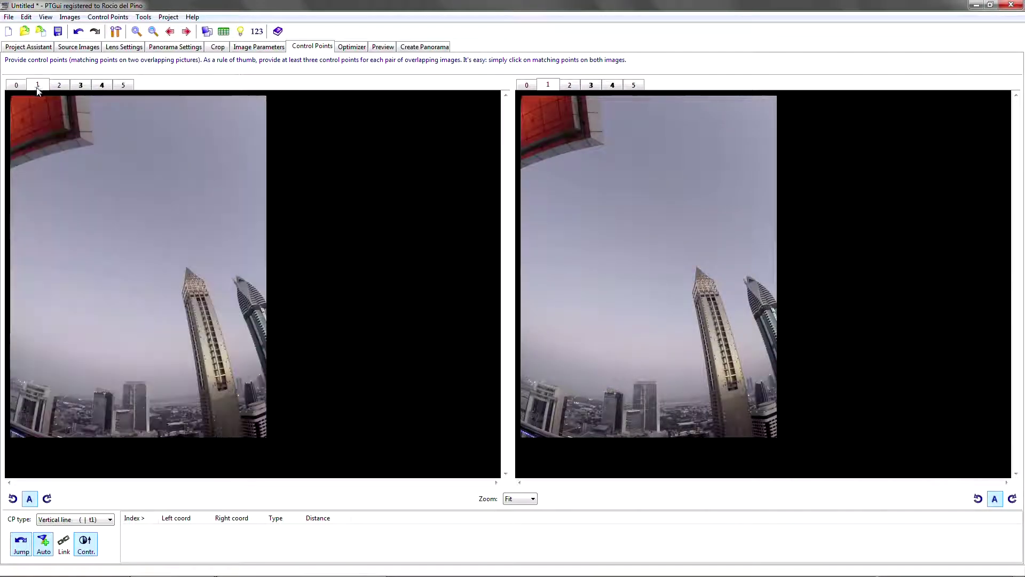
{"action": "left_click", "coordinate": [569, 85]}
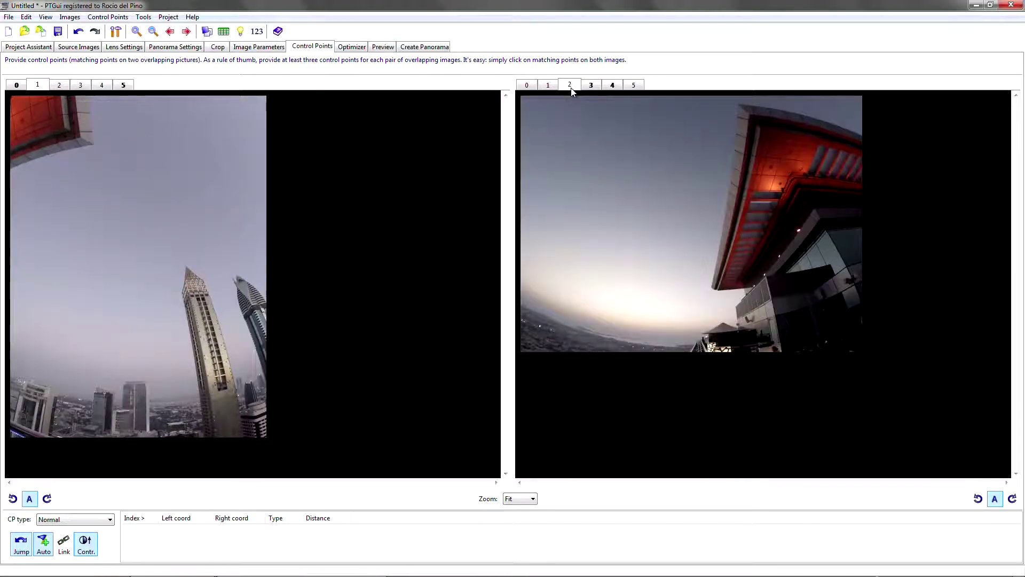
{"action": "left_click", "coordinate": [80, 137]}
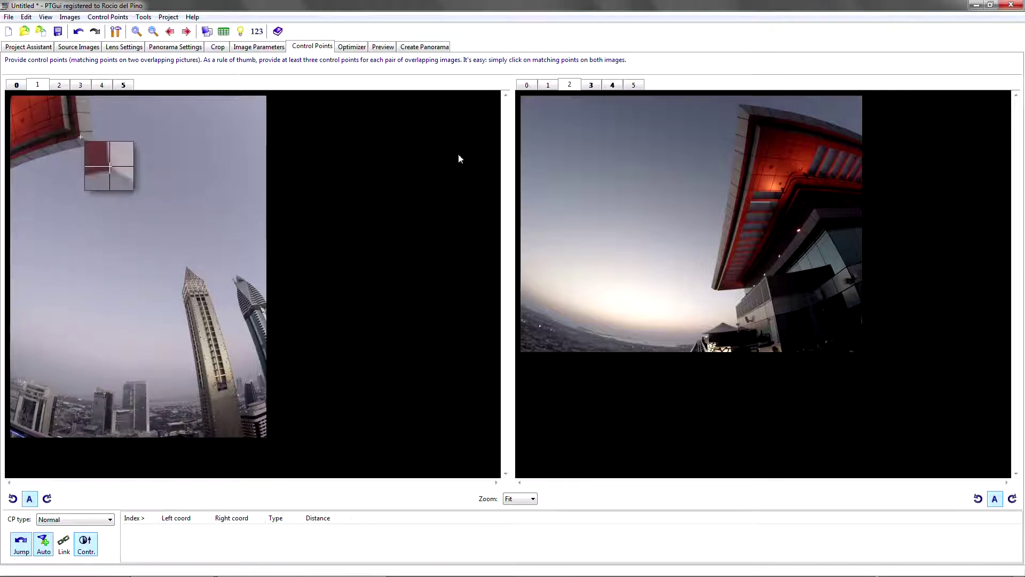
{"action": "left_click", "coordinate": [750, 114]}
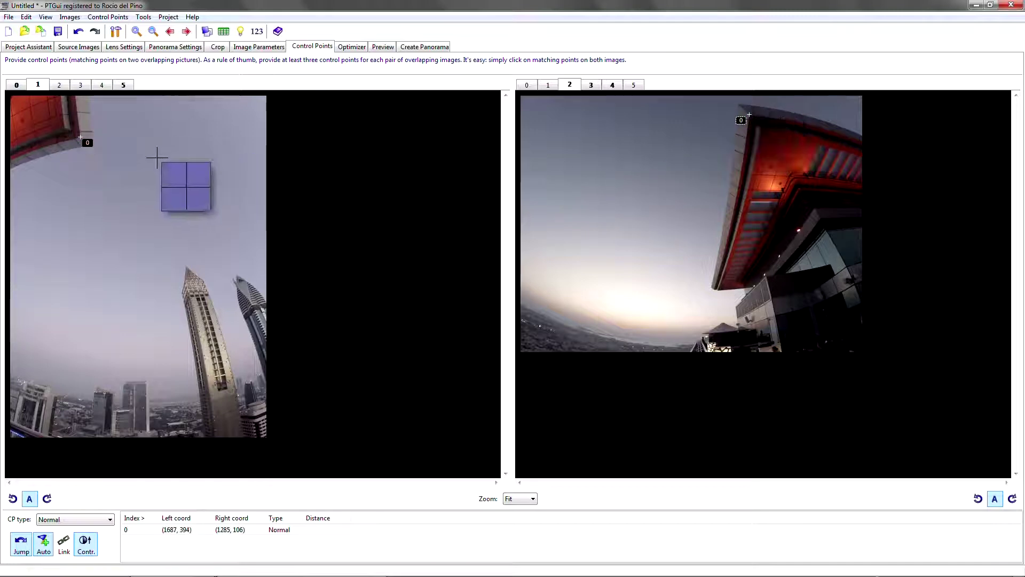
{"action": "left_click", "coordinate": [80, 137]}
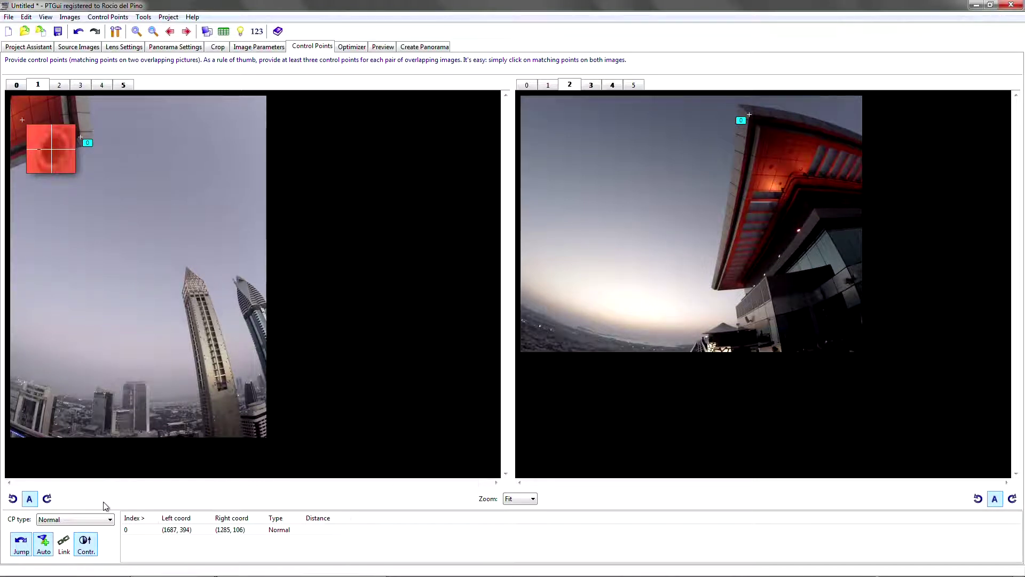
- Rotate image 1 and add control point 1 on the red roof, accepting the re-optimization
{"action": "left_click", "coordinate": [13, 498]}
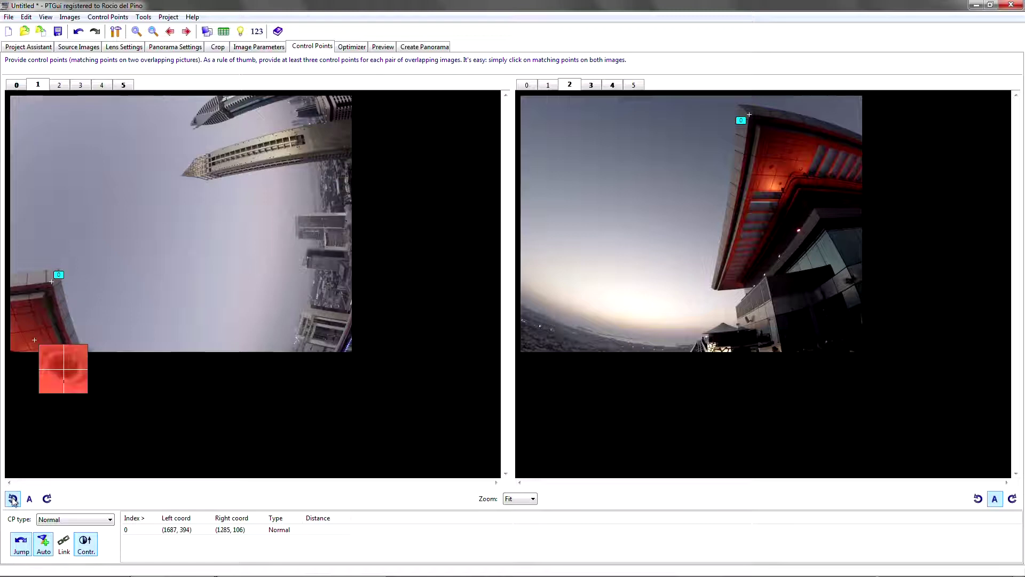
{"action": "left_click", "coordinate": [13, 499]}
{"action": "left_click", "coordinate": [12, 498]}
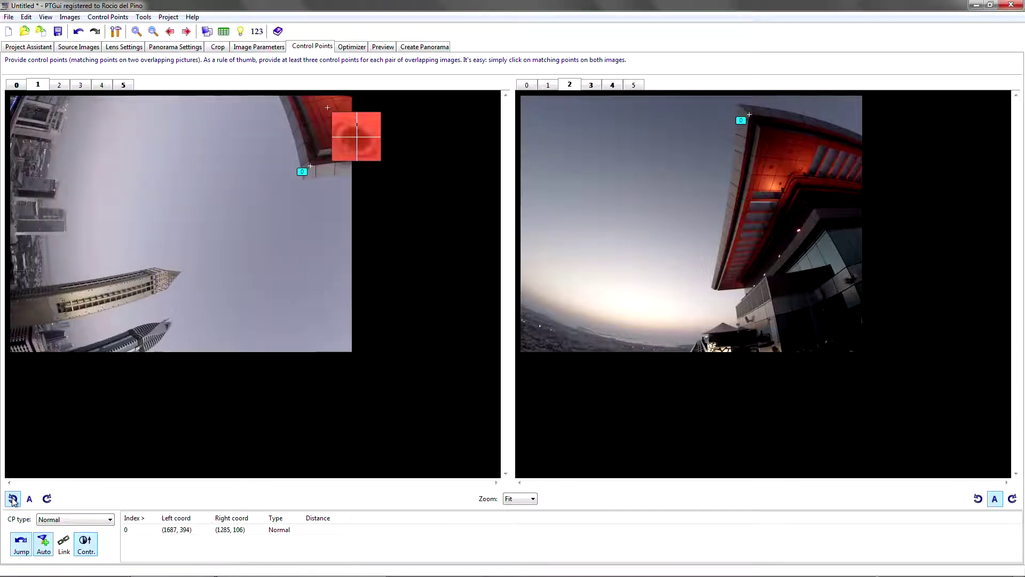
{"action": "left_click", "coordinate": [47, 499]}
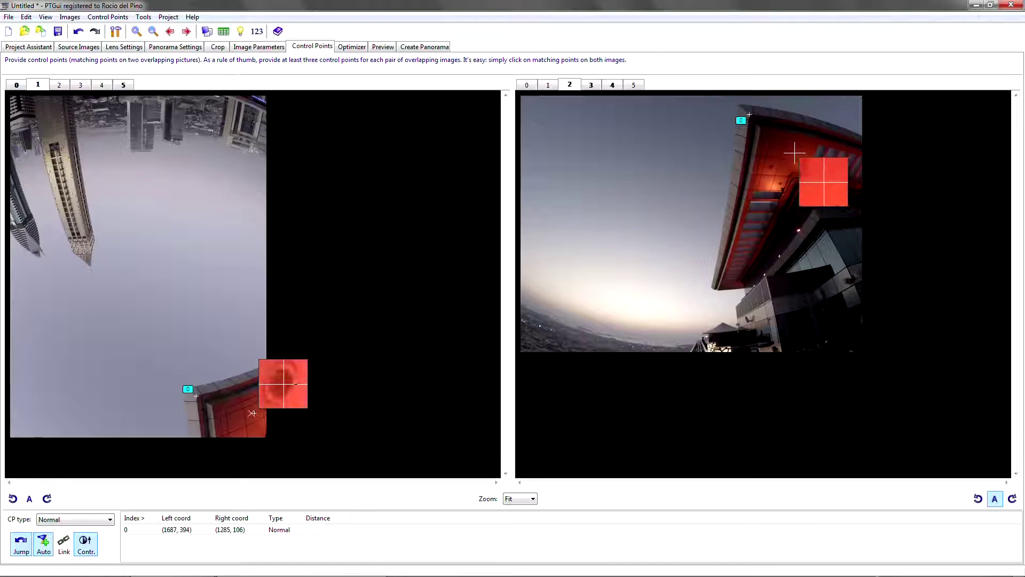
{"action": "left_click", "coordinate": [791, 152]}
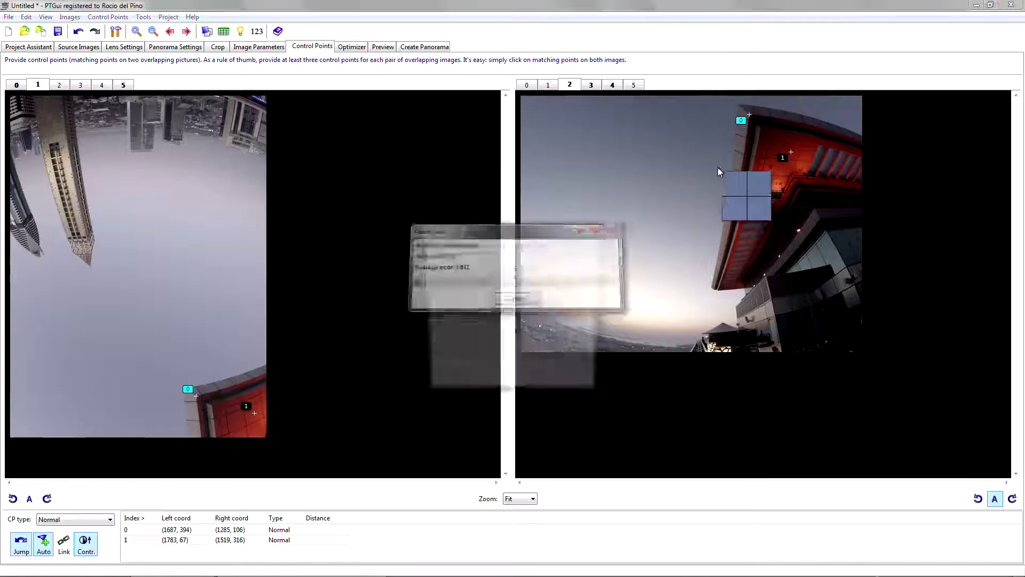
{"action": "left_click", "coordinate": [527, 389]}
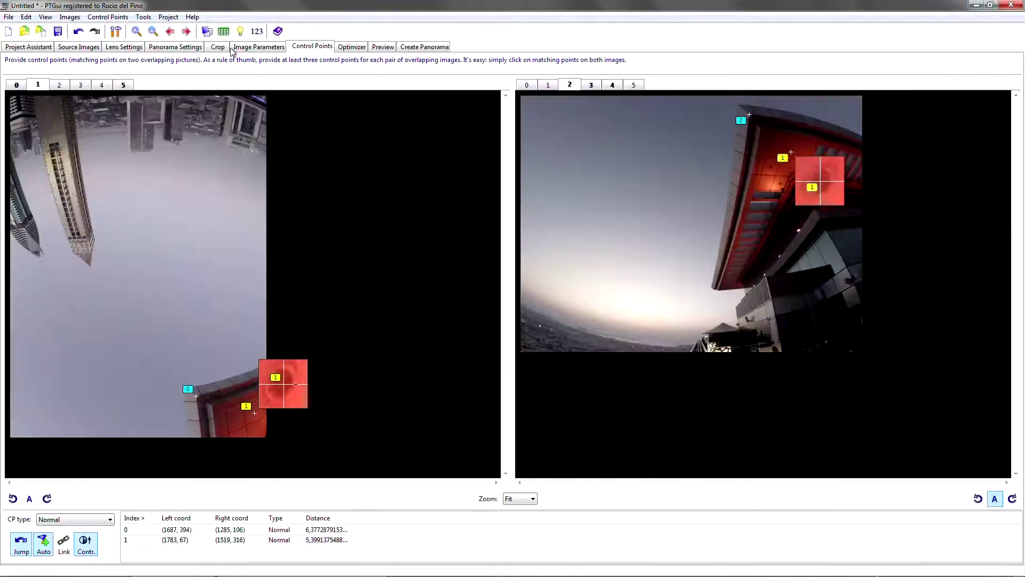
{"action": "left_click", "coordinate": [9, 18]}
- Save the project as Rooftop_v1.pts in VR_MEDIA/Freedom360/ZitaFilms360
{"action": "left_click", "coordinate": [64, 109]}
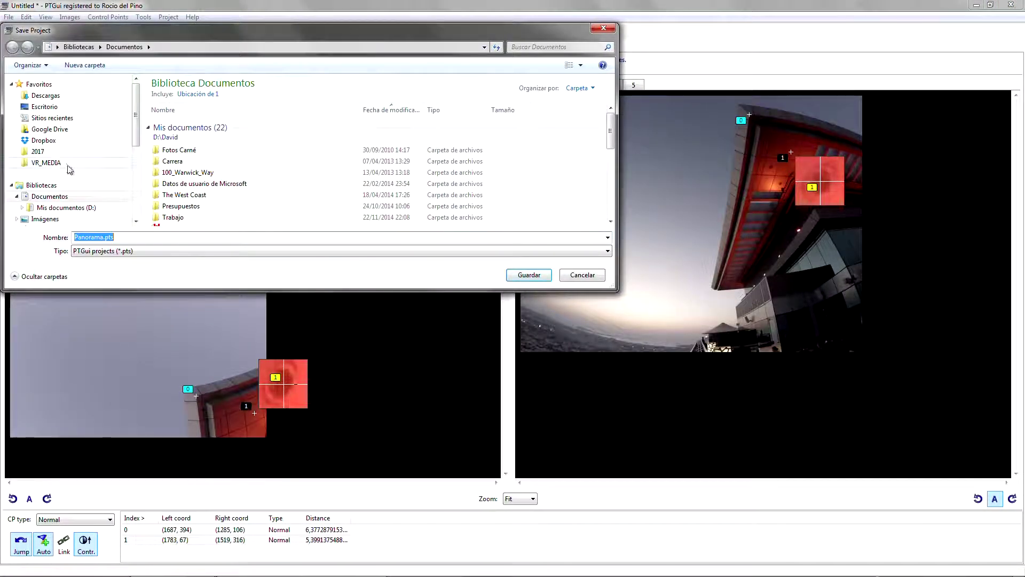
{"action": "left_click", "coordinate": [67, 163]}
{"action": "double_click", "coordinate": [197, 96]}
{"action": "left_click", "coordinate": [187, 109]}
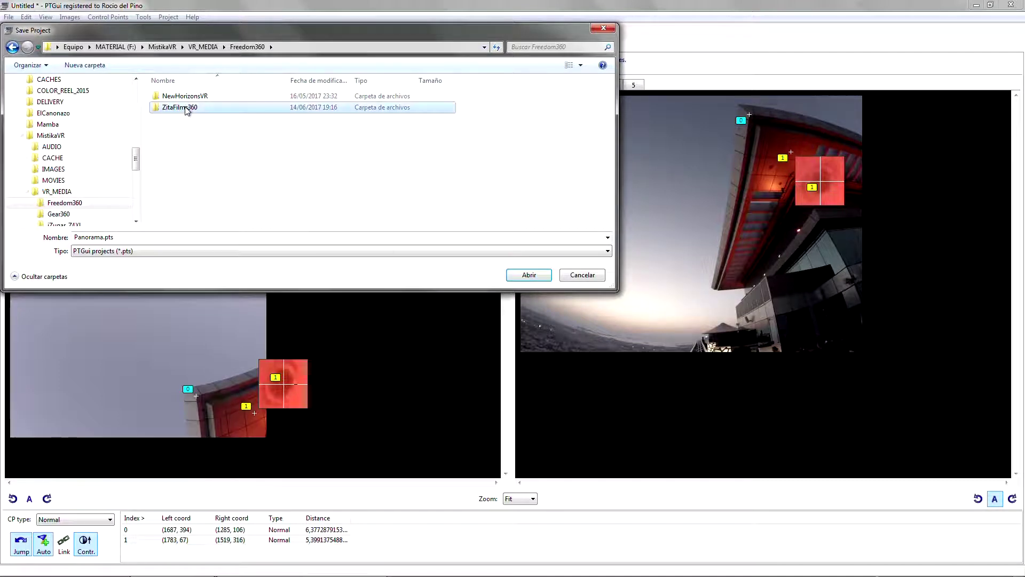
{"action": "double_click", "coordinate": [187, 108]}
{"action": "left_click", "coordinate": [103, 237]}
{"action": "double_click", "coordinate": [103, 237]}
{"action": "type", "text": "Rooftop_v1"}
{"action": "key", "text": "Return"}
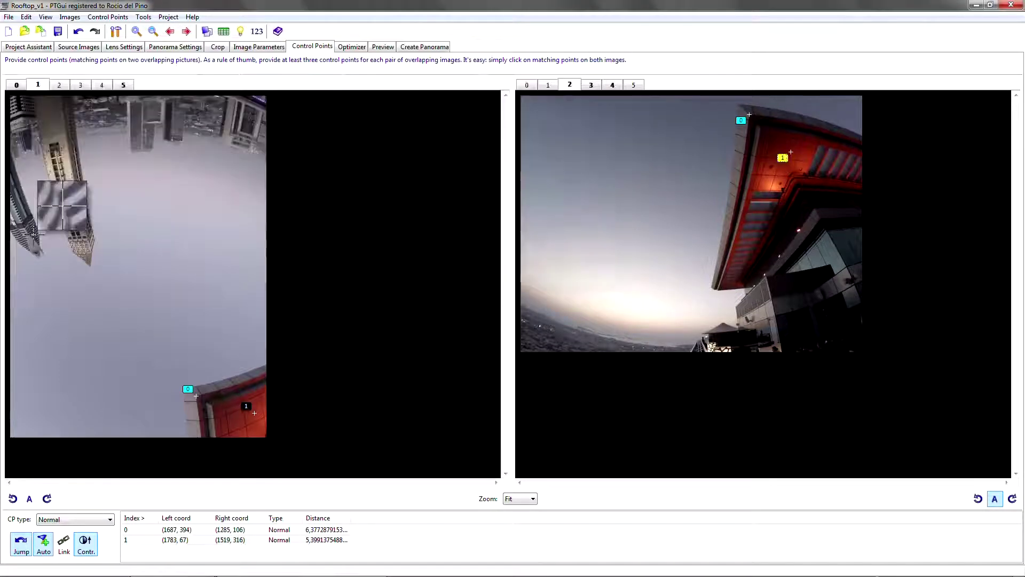
- Import the Rooftop_v1.pts stitch from the ZitaFilms360 folder into Mistika VR
{"action": "left_click", "coordinate": [977, 6]}
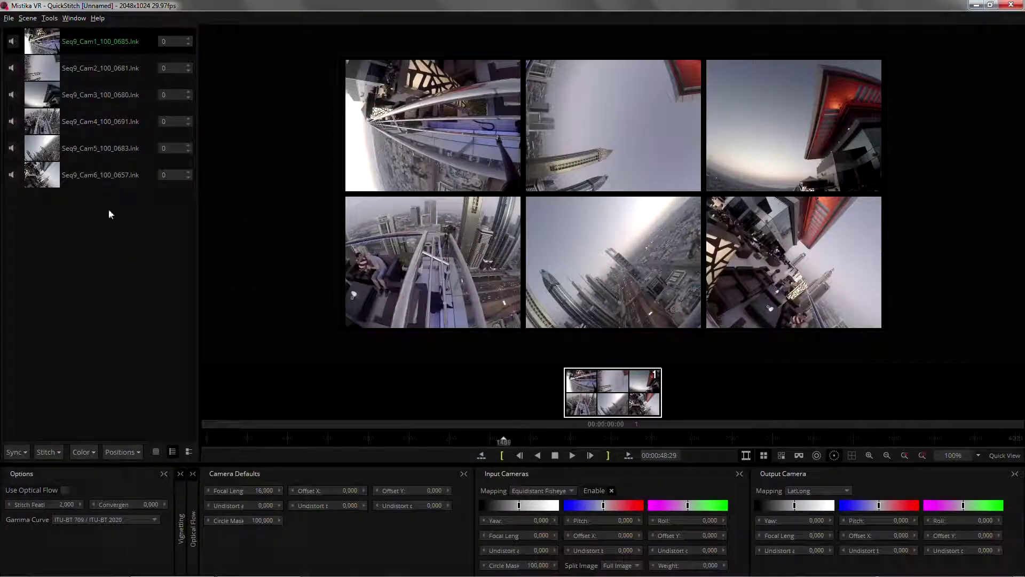
{"action": "left_click", "coordinate": [57, 453]}
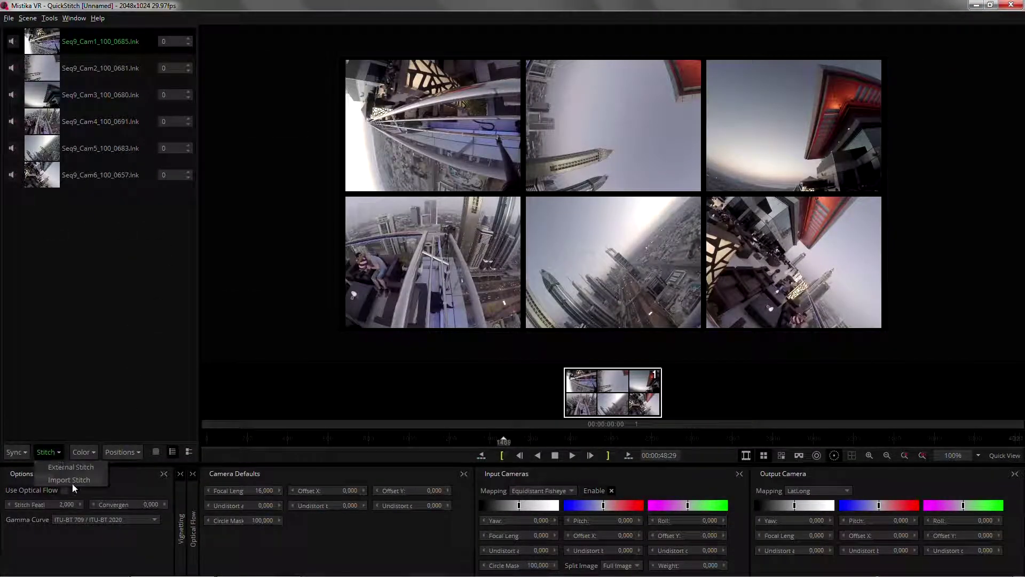
{"action": "left_click", "coordinate": [74, 481]}
{"action": "double_click", "coordinate": [136, 85]}
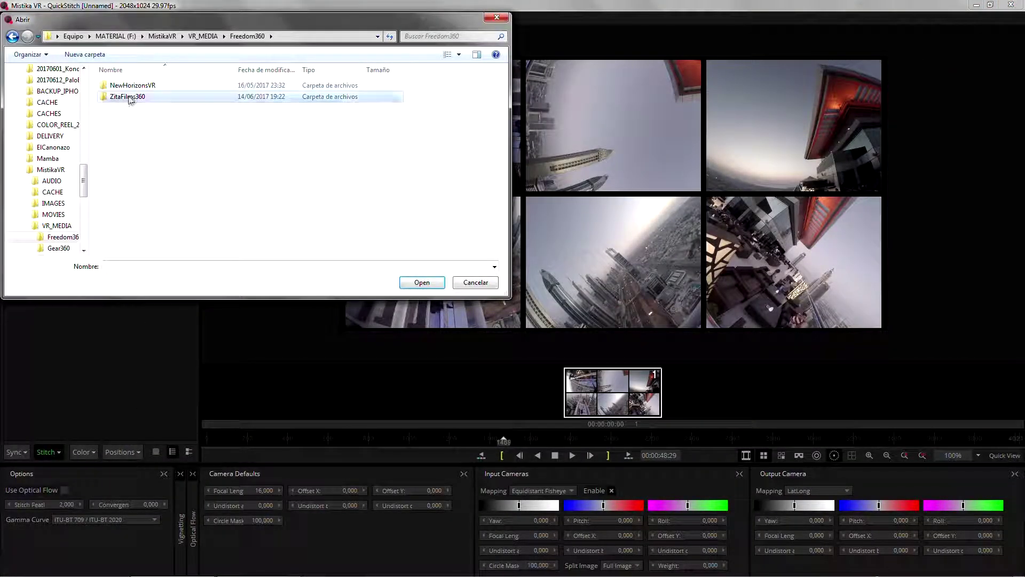
{"action": "double_click", "coordinate": [125, 97]}
{"action": "left_click", "coordinate": [125, 96]}
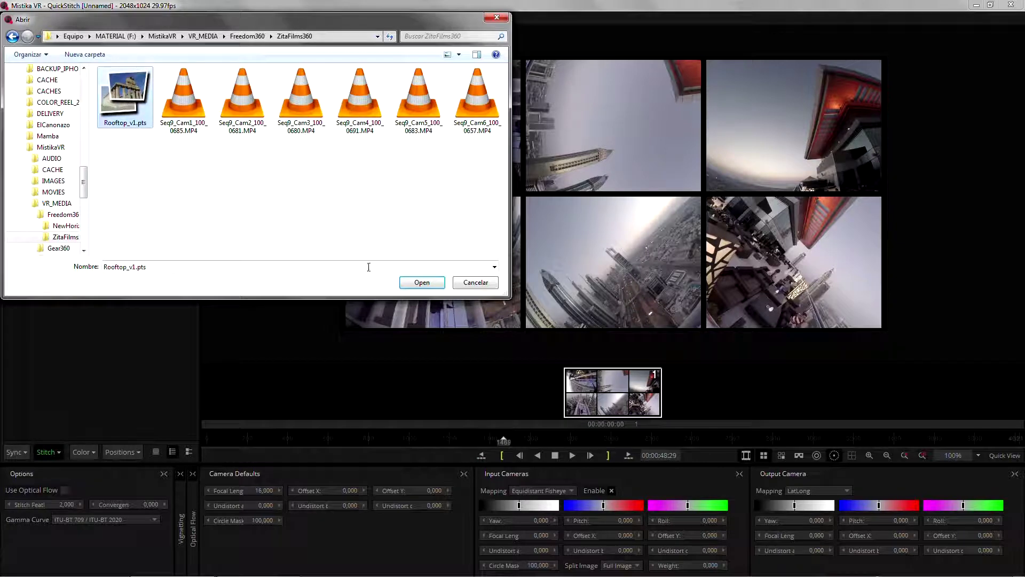
{"action": "left_click", "coordinate": [425, 284]}
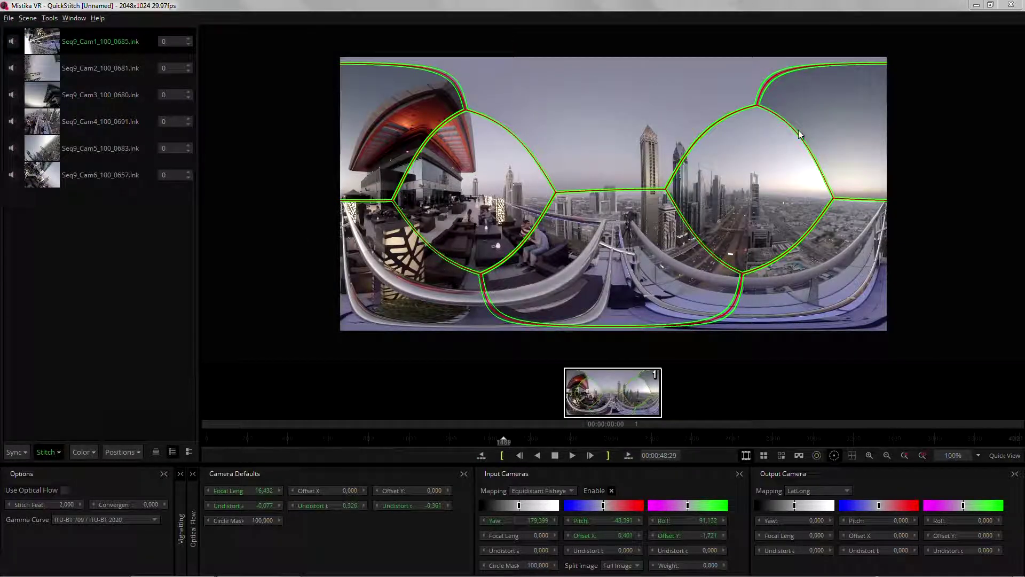
- Hide the seam overlay, set Gamma Curve to GoPro Protune Flat, and colour-match the cameras
{"action": "left_click", "coordinate": [834, 456]}
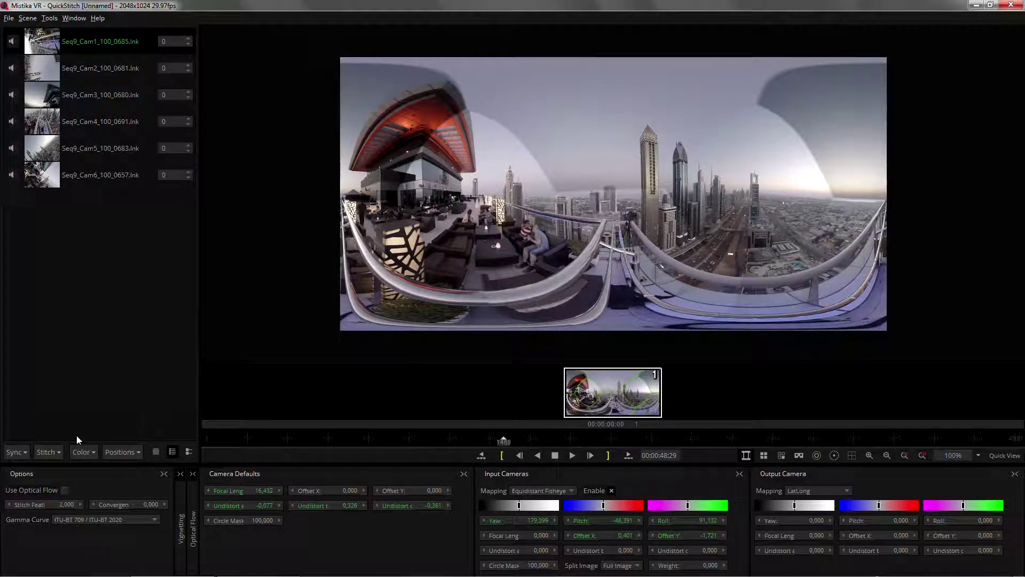
{"action": "left_click", "coordinate": [101, 520]}
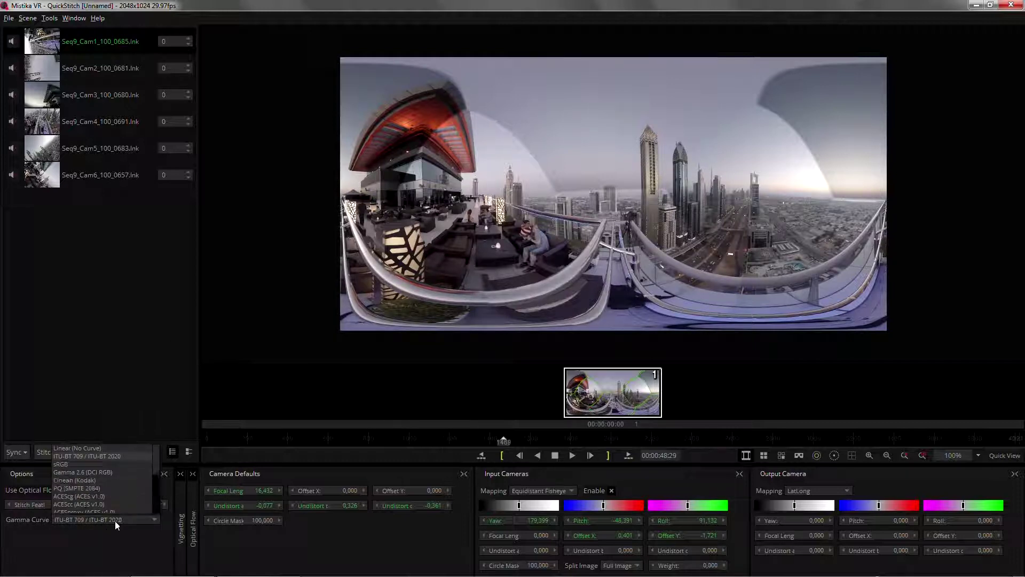
{"action": "scroll", "coordinate": [156, 463], "scroll_direction": "down", "scroll_amount": 5}
{"action": "scroll", "coordinate": [160, 496], "scroll_direction": "down", "scroll_amount": 1}
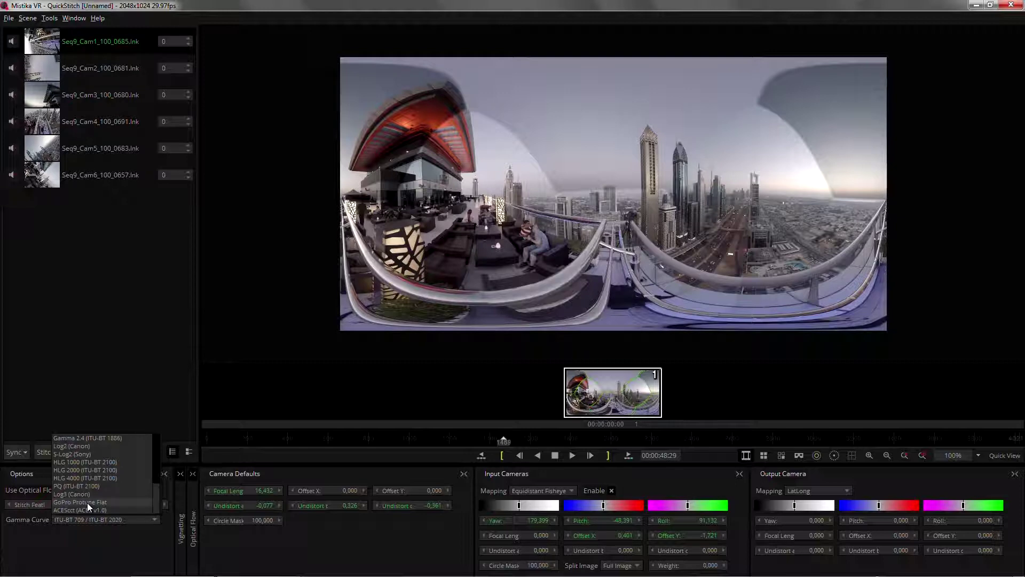
{"action": "left_click", "coordinate": [87, 502]}
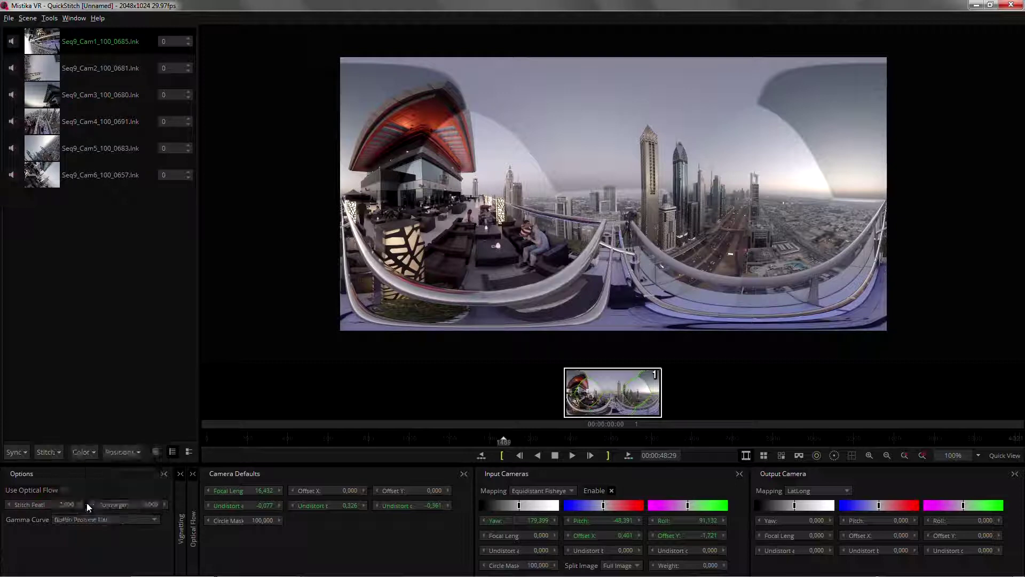
{"action": "left_click", "coordinate": [95, 453]}
{"action": "left_click", "coordinate": [98, 466]}
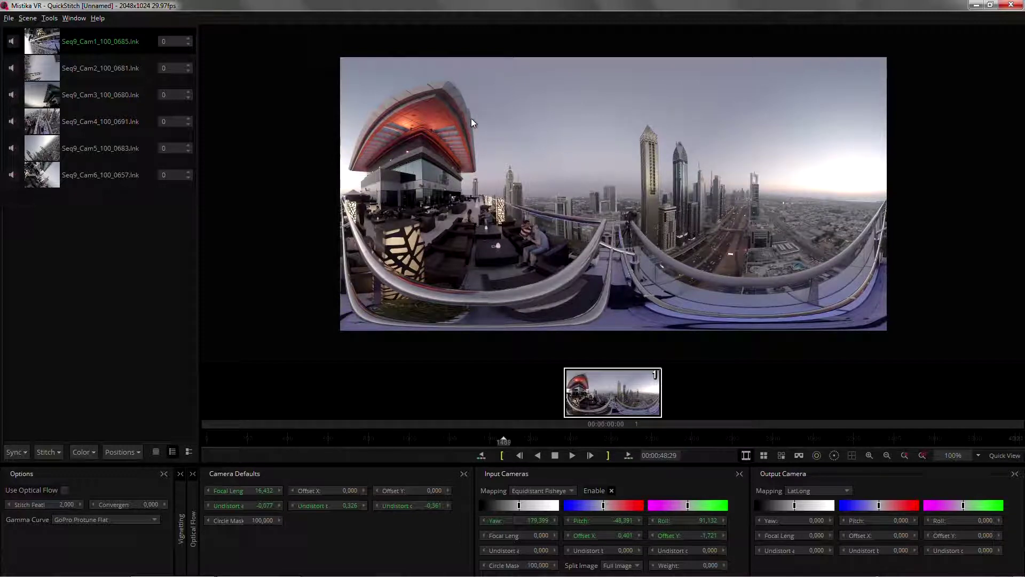
- Run Positions > Improve Alignment repeatedly, updating Cam1 to yaw -1.308, pitch -132.358, roll -88.720, then face the skyline
{"action": "scroll", "coordinate": [472, 169], "scroll_direction": "up", "scroll_amount": 6}
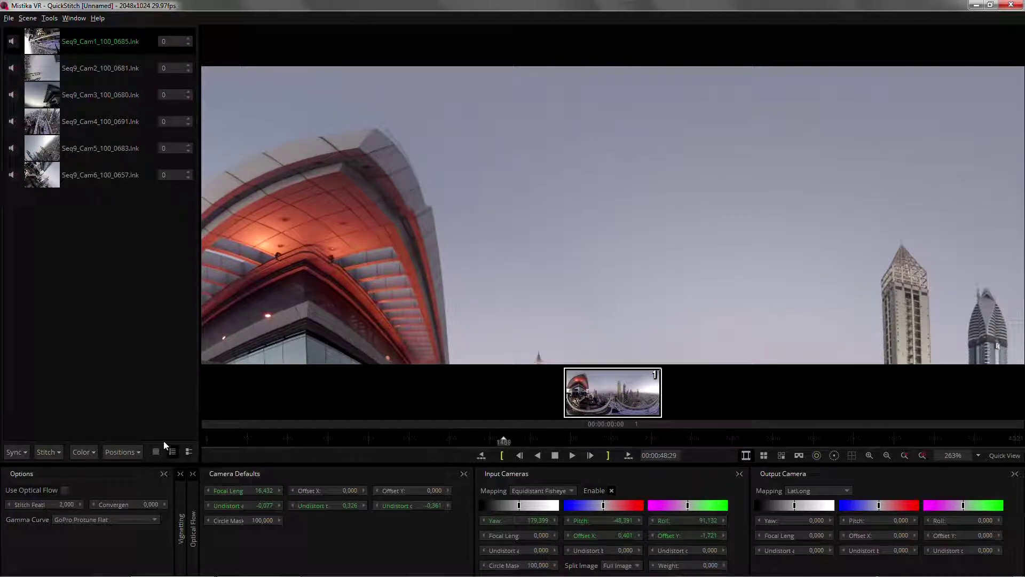
{"action": "left_click", "coordinate": [133, 452]}
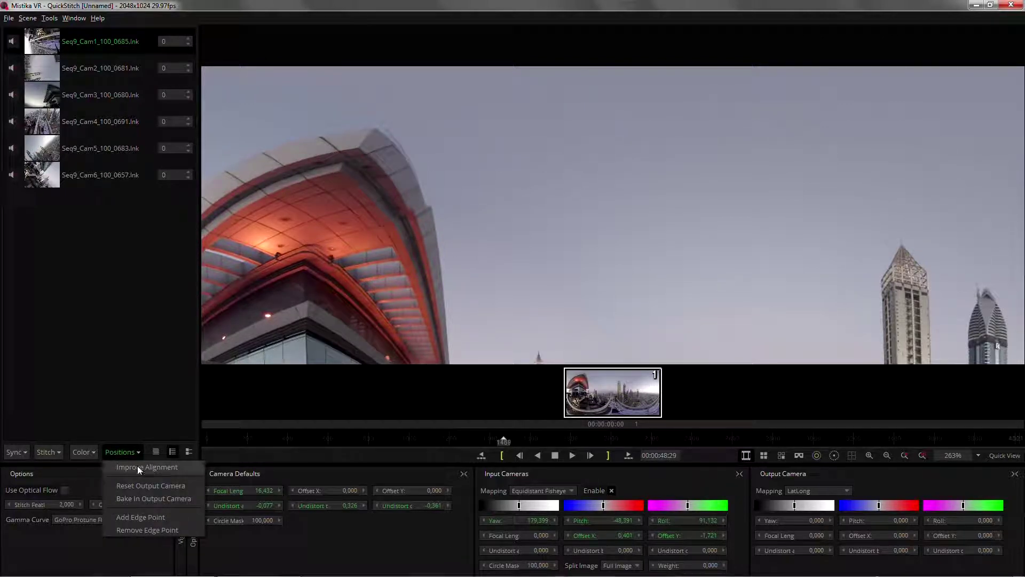
{"action": "left_click", "coordinate": [140, 468]}
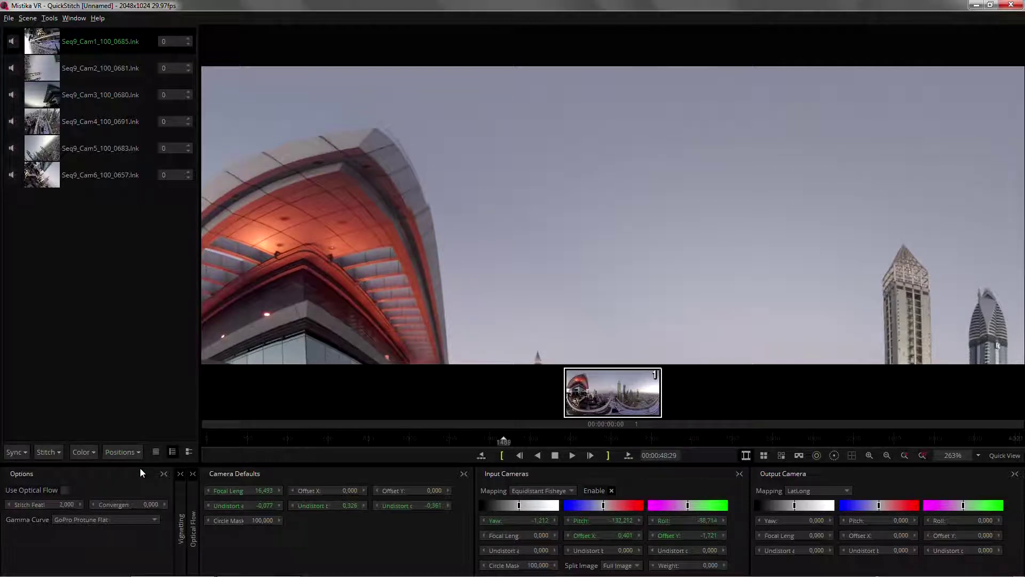
{"action": "left_click", "coordinate": [130, 454]}
{"action": "left_click", "coordinate": [145, 469]}
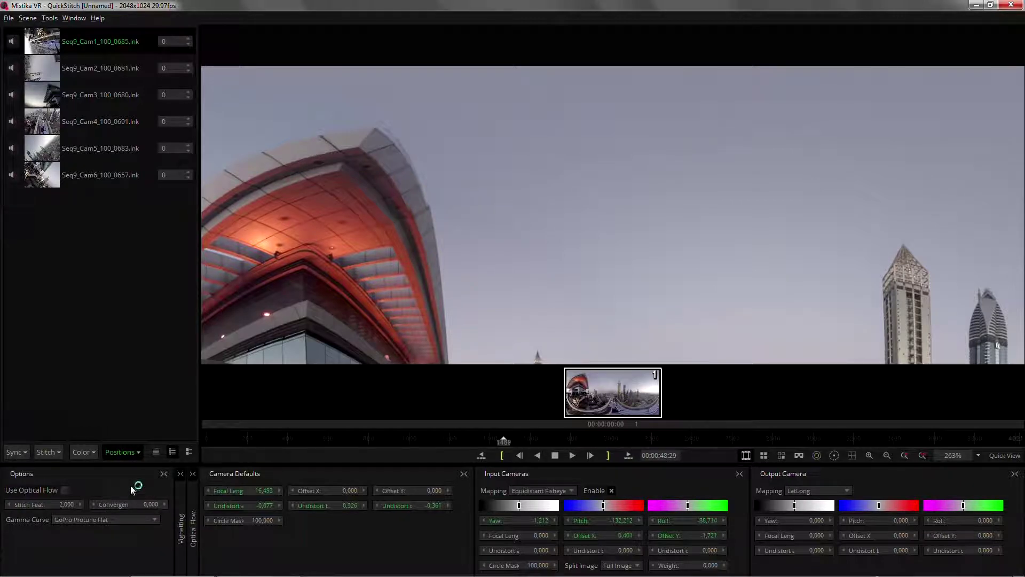
{"action": "left_click_drag", "start_coordinate": [408, 255], "coordinate": [573, 243]}
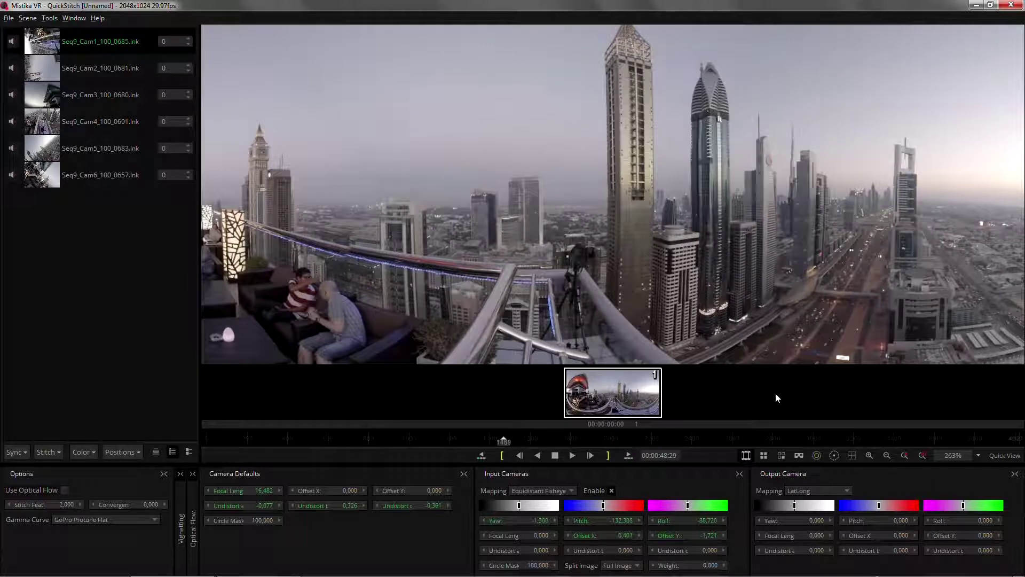
- Turn the seam overlay back on and pan toward the street to inspect the seams
{"action": "left_click", "coordinate": [834, 457]}
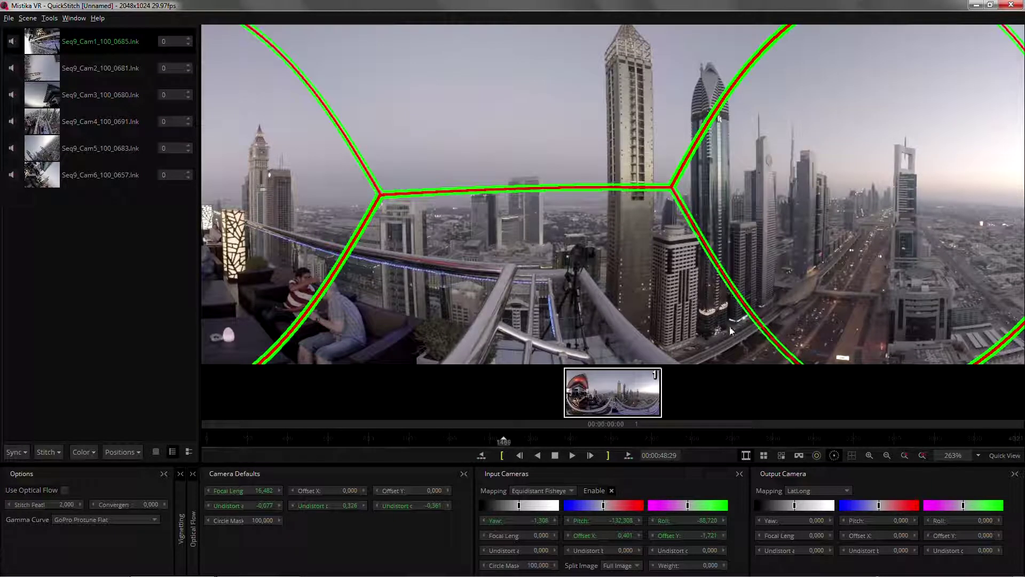
{"action": "left_click_drag", "start_coordinate": [611, 154], "coordinate": [651, 202]}
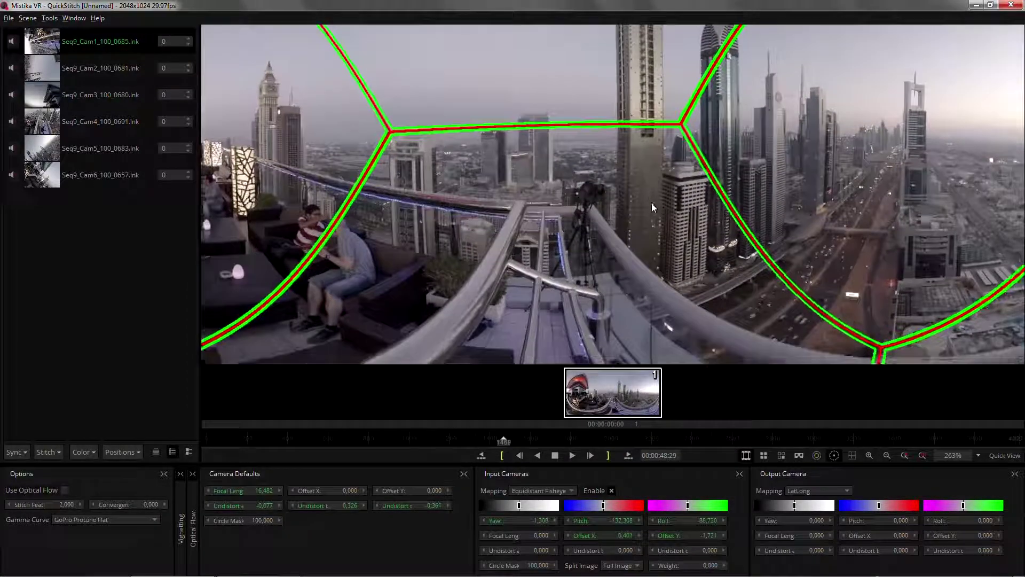
{"action": "scroll", "coordinate": [648, 204], "scroll_direction": "down", "scroll_amount": 3}
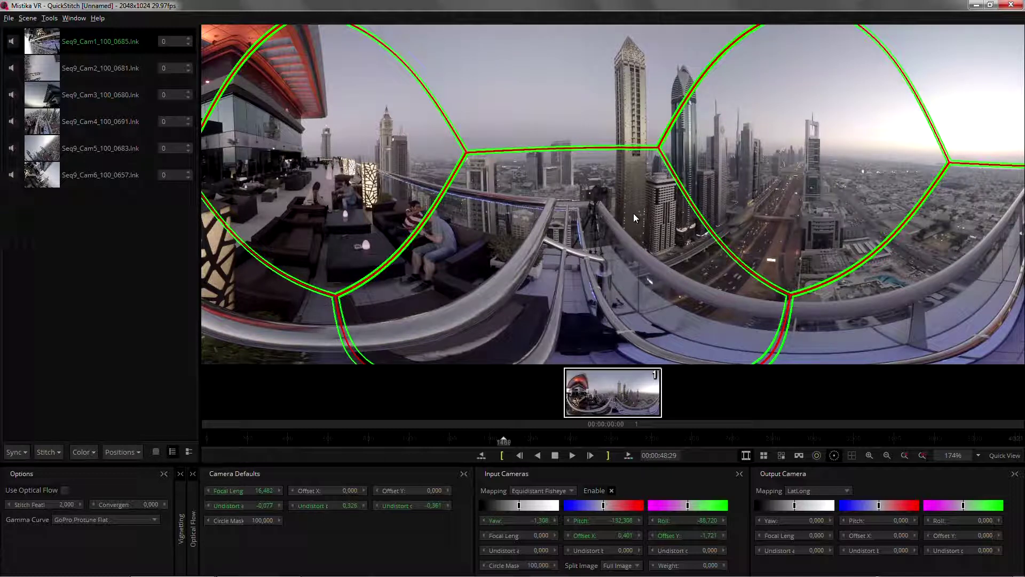
{"action": "left_click_drag", "start_coordinate": [639, 201], "coordinate": [609, 251]}
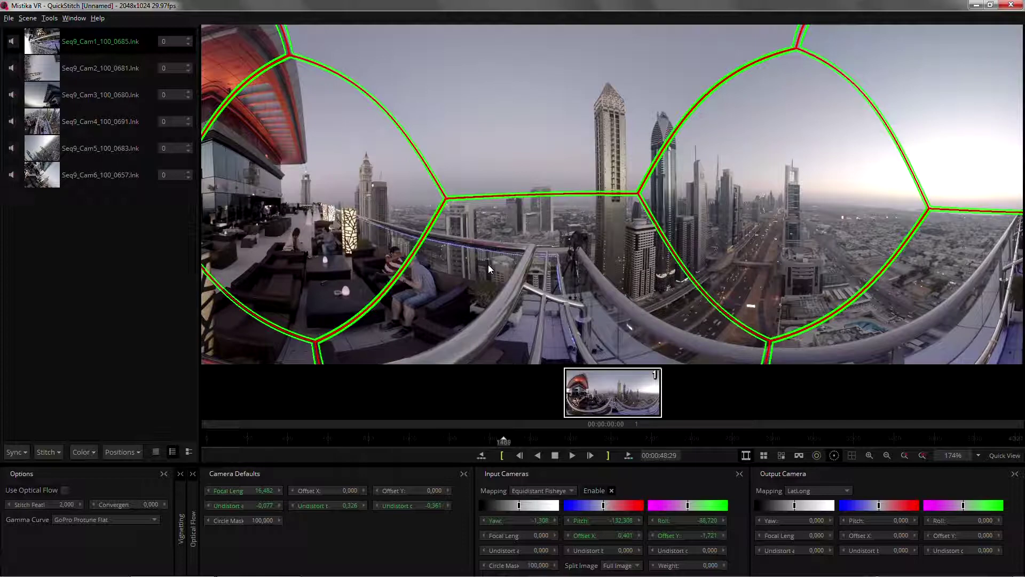
{"action": "left_click_drag", "start_coordinate": [488, 264], "coordinate": [473, 280]}
- Try stitch feather values of 18,000, 7,000, 22,000 and 15,000
{"action": "left_click_drag", "start_coordinate": [70, 510], "coordinate": [88, 515]}
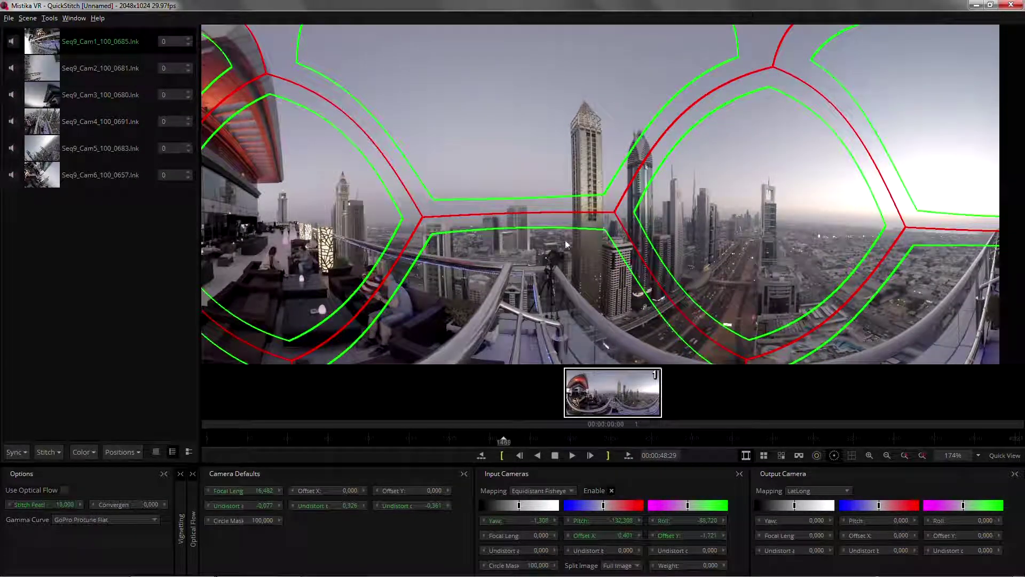
{"action": "scroll", "coordinate": [566, 244], "scroll_direction": "up", "scroll_amount": 6}
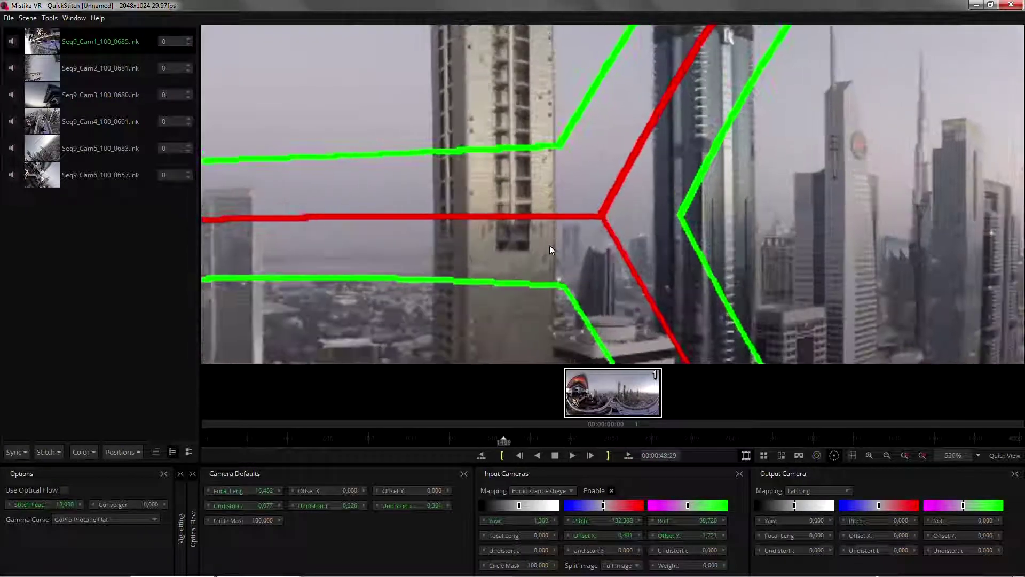
{"action": "mouse_move", "coordinate": [80, 512]}
{"action": "left_mouse_down"}
{"action": "mouse_move", "coordinate": [2, 513]}
{"action": "mouse_move", "coordinate": [155, 499]}
{"action": "mouse_move", "coordinate": [9, 514]}
{"action": "mouse_move", "coordinate": [80, 508]}
{"action": "left_mouse_up"}
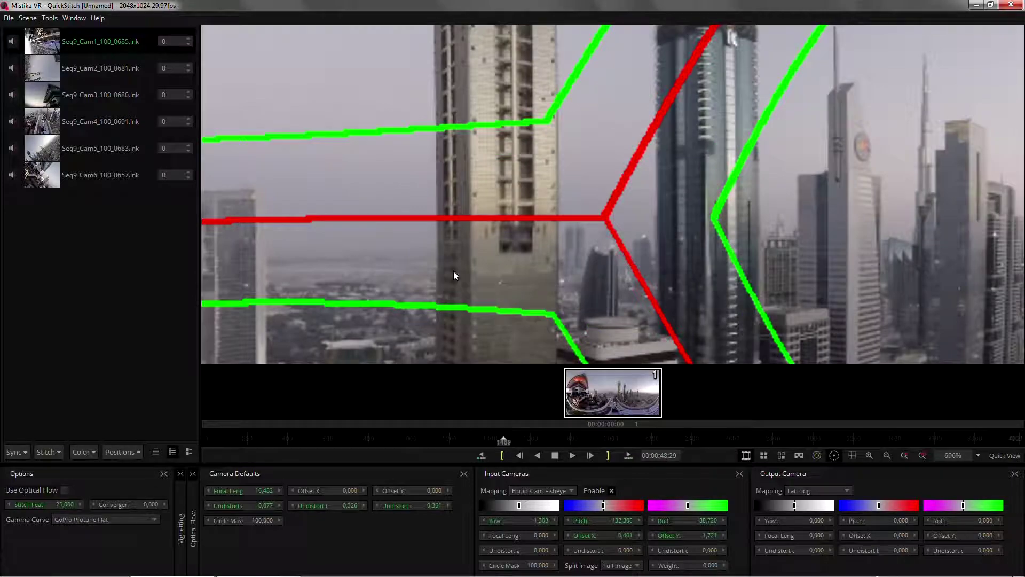
{"action": "scroll", "coordinate": [588, 235], "scroll_direction": "down", "scroll_amount": 5}
{"action": "scroll", "coordinate": [570, 287], "scroll_direction": "down", "scroll_amount": 10}
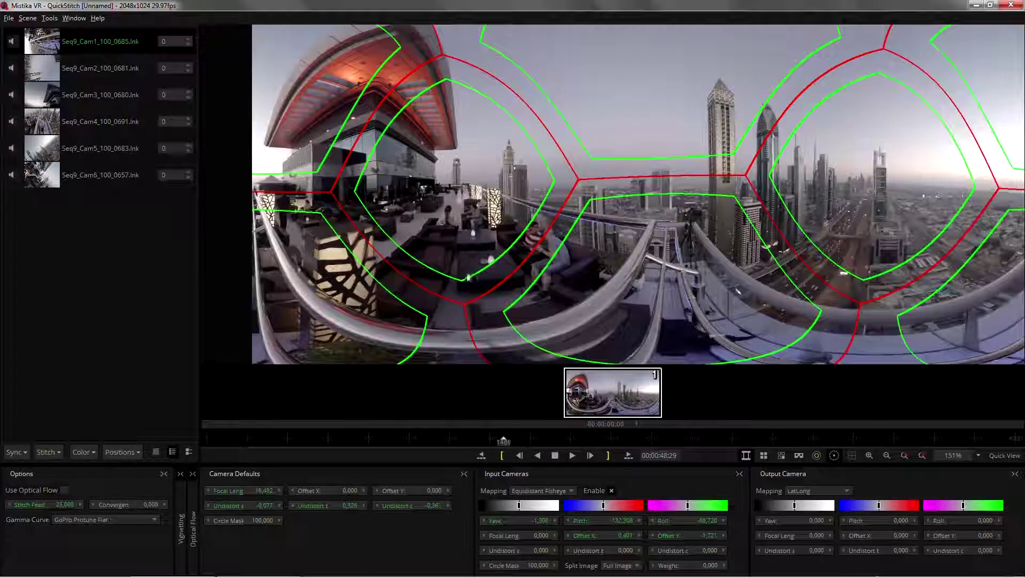
{"action": "scroll", "coordinate": [465, 286], "scroll_direction": "up", "scroll_amount": 8}
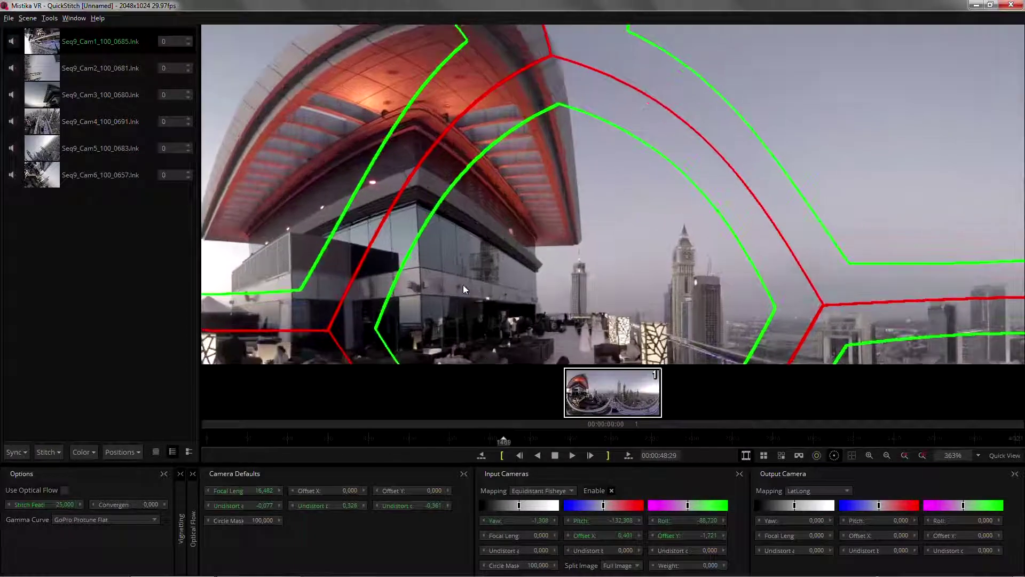
{"action": "scroll", "coordinate": [463, 284], "scroll_direction": "up", "scroll_amount": 1}
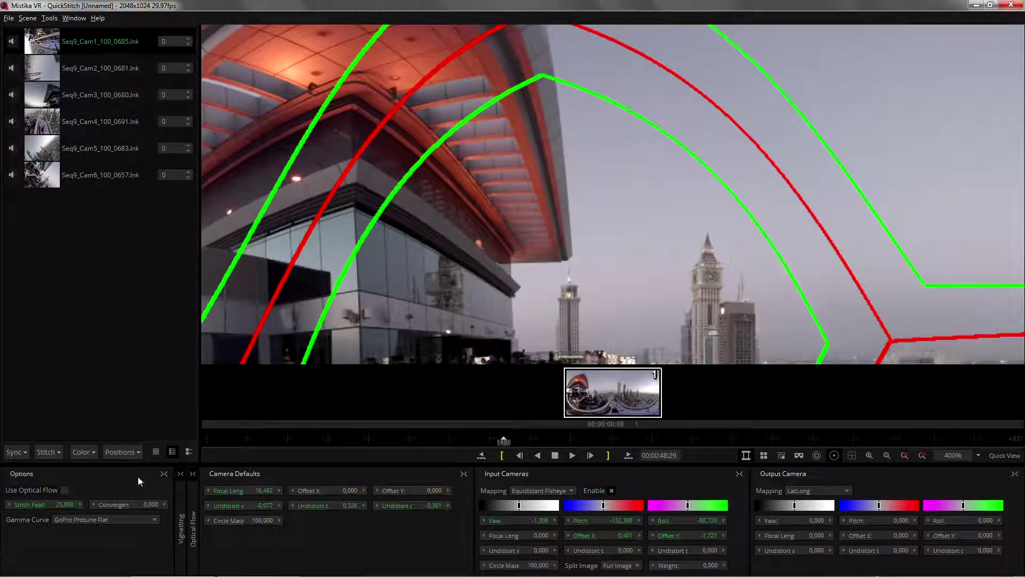
{"action": "left_click_drag", "start_coordinate": [71, 504], "coordinate": [53, 504]}
{"action": "left_click_drag", "start_coordinate": [151, 504], "coordinate": [166, 505]}
- Check the seams over the rooftop seating, then set the stitch feather to 29,000
{"action": "left_click_drag", "start_coordinate": [366, 302], "coordinate": [447, 235]}
{"action": "scroll", "coordinate": [447, 235], "scroll_direction": "down", "scroll_amount": 6}
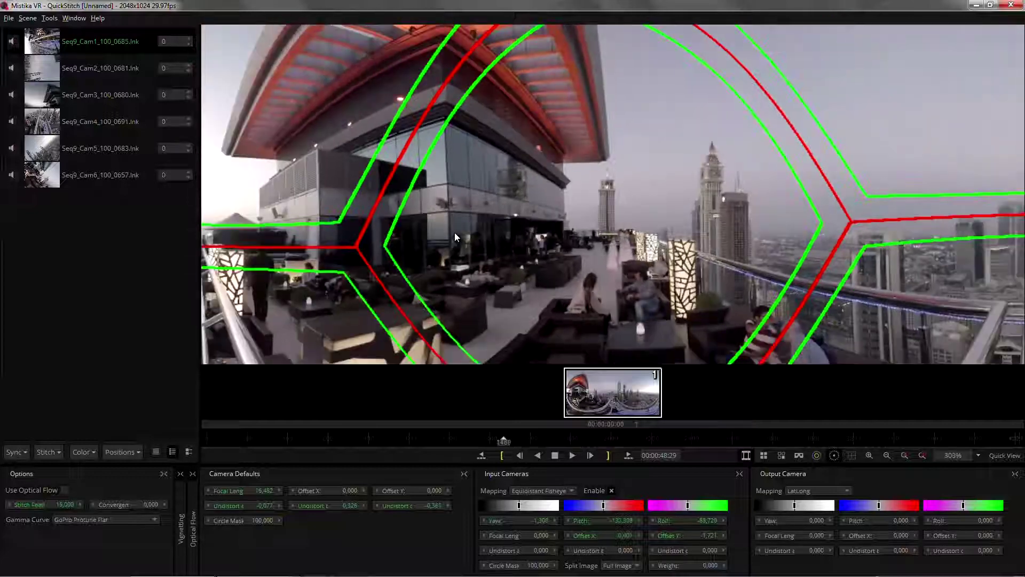
{"action": "scroll", "coordinate": [483, 236], "scroll_direction": "up", "scroll_amount": 1}
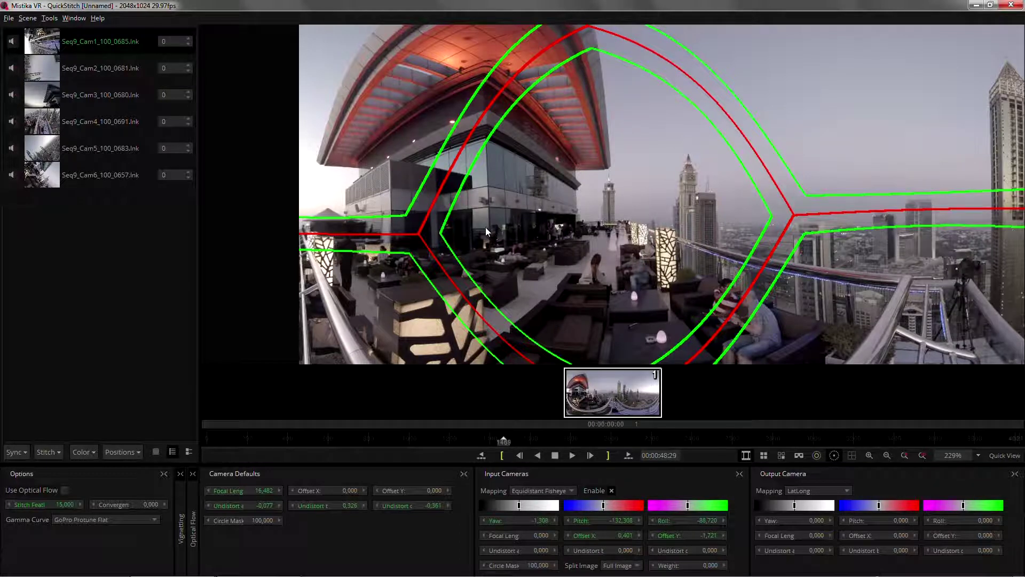
{"action": "left_click_drag", "start_coordinate": [473, 252], "coordinate": [476, 244]}
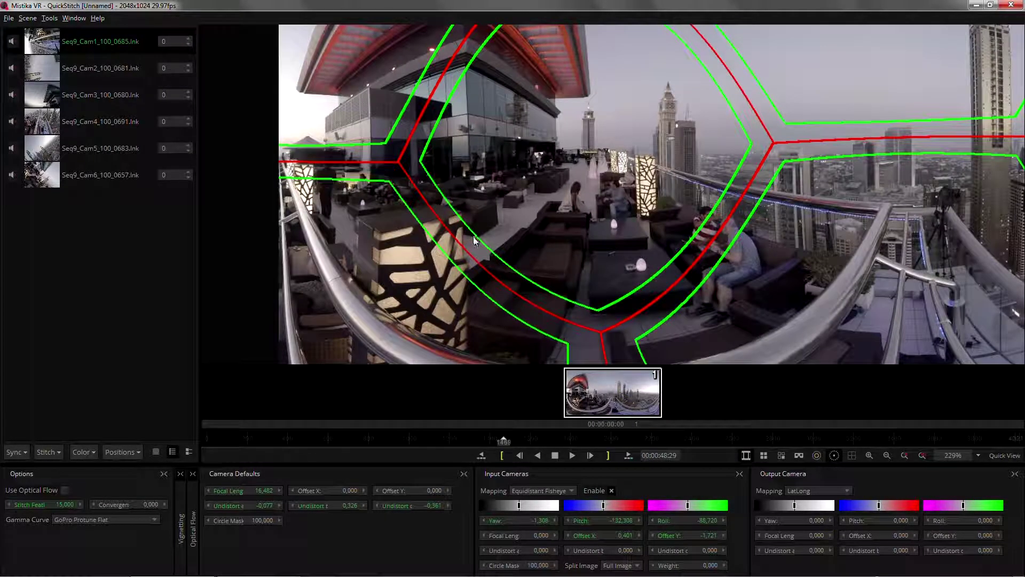
{"action": "scroll", "coordinate": [481, 235], "scroll_direction": "up", "scroll_amount": 5}
{"action": "scroll", "coordinate": [485, 225], "scroll_direction": "up", "scroll_amount": 1}
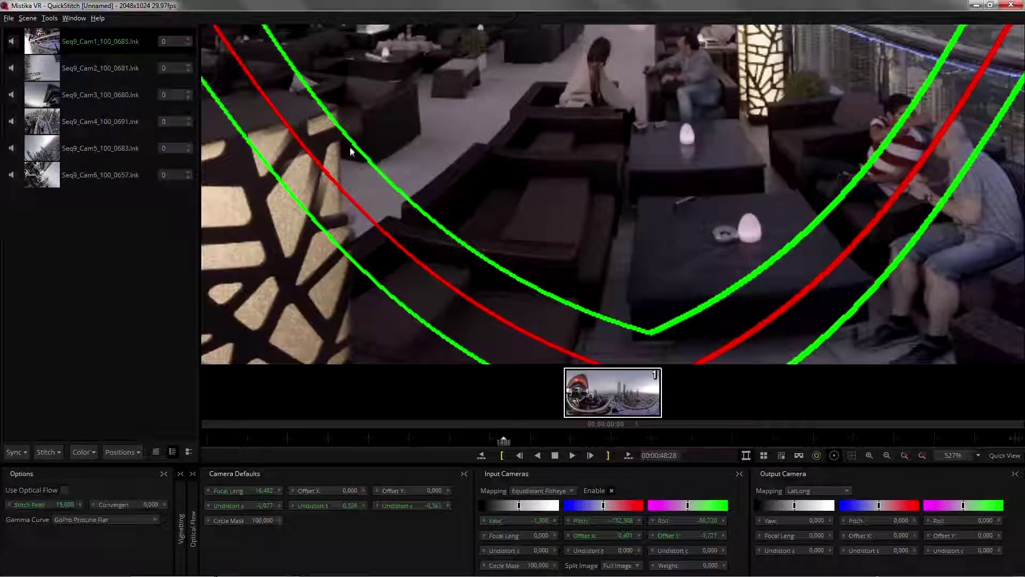
{"action": "left_click_drag", "start_coordinate": [350, 149], "coordinate": [332, 176]}
{"action": "left_click_drag", "start_coordinate": [67, 508], "coordinate": [77, 494]}
- Enable Use Optical Flow, toggling it off and on to compare the stitch
{"action": "left_click", "coordinate": [65, 490]}
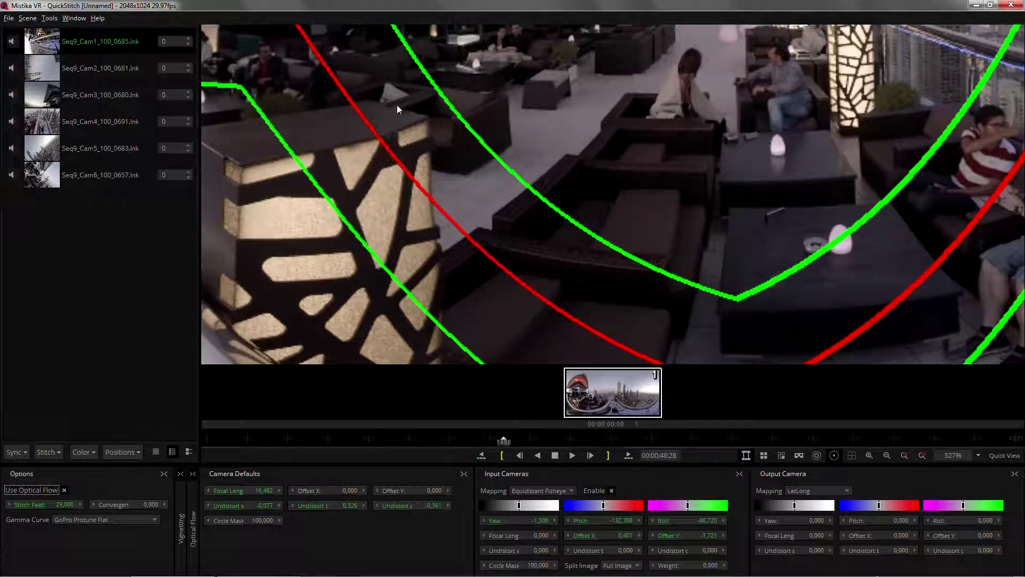
{"action": "left_click_drag", "start_coordinate": [490, 241], "coordinate": [490, 205]}
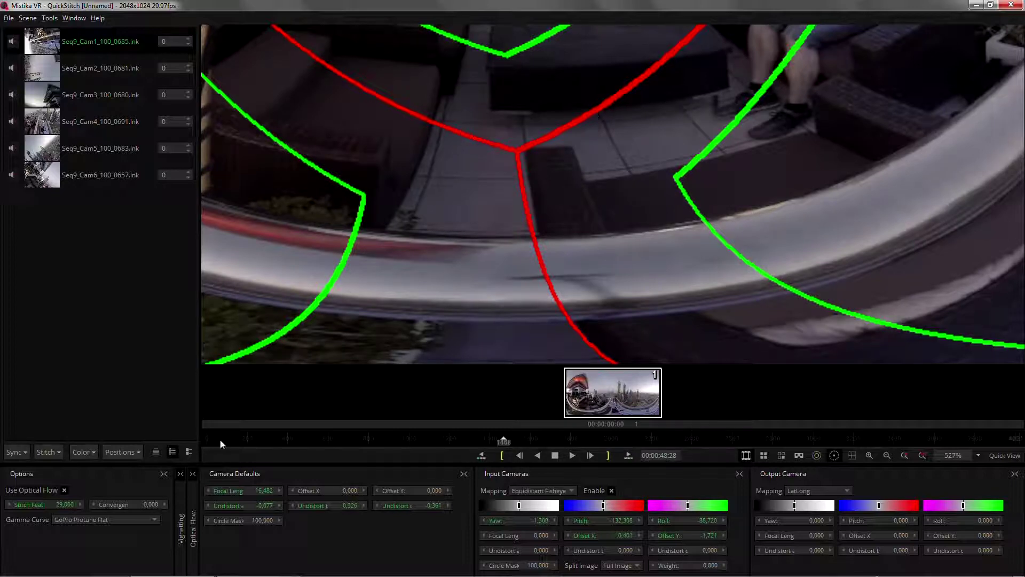
{"action": "left_click", "coordinate": [63, 490]}
{"action": "left_click", "coordinate": [63, 490]}
- Compare optical flow again on the sky and buildings, then hide the seam overlay
{"action": "scroll", "coordinate": [467, 149], "scroll_direction": "down", "scroll_amount": 2}
{"action": "scroll", "coordinate": [543, 206], "scroll_direction": "down", "scroll_amount": 3}
{"action": "left_click_drag", "start_coordinate": [614, 133], "coordinate": [502, 266]}
{"action": "scroll", "coordinate": [502, 265], "scroll_direction": "up", "scroll_amount": 3}
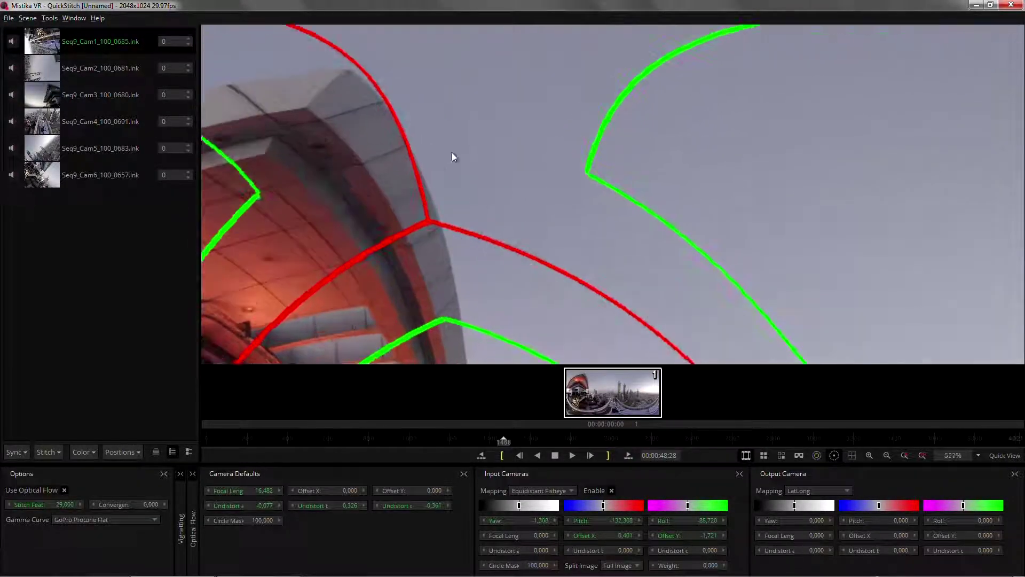
{"action": "left_click", "coordinate": [65, 490]}
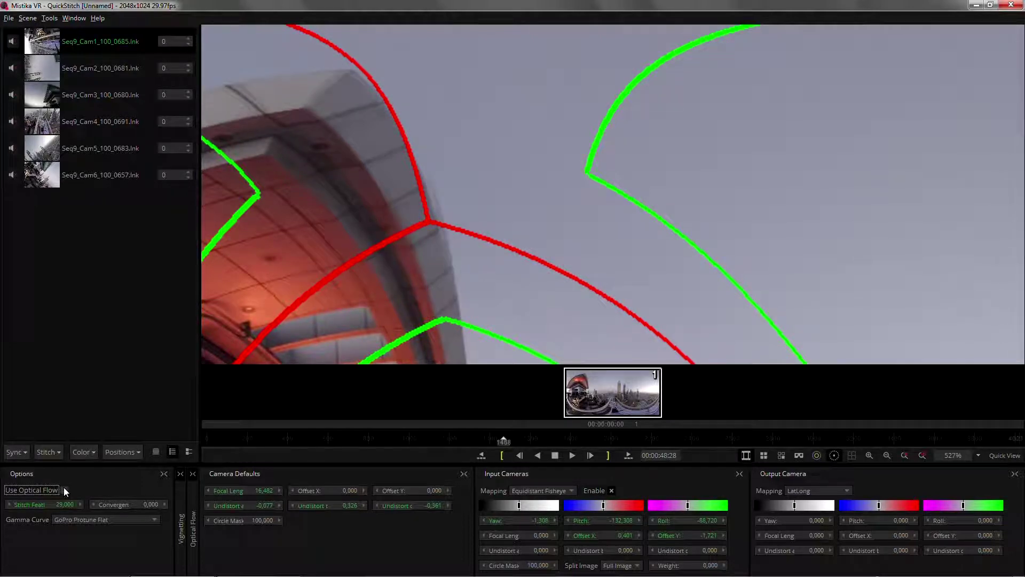
{"action": "scroll", "coordinate": [397, 246], "scroll_direction": "down", "scroll_amount": 10}
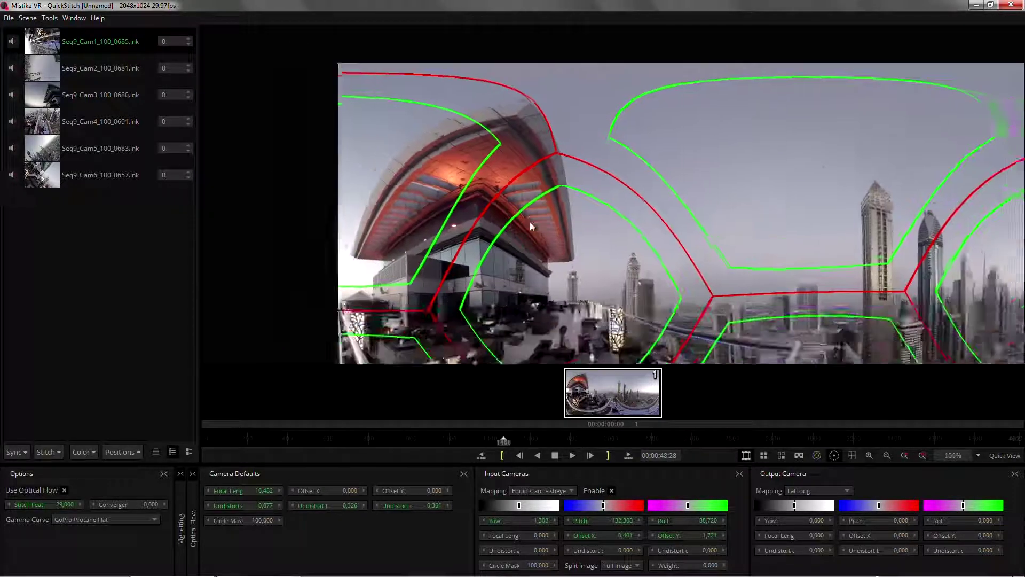
{"action": "scroll", "coordinate": [550, 278], "scroll_direction": "up", "scroll_amount": 1}
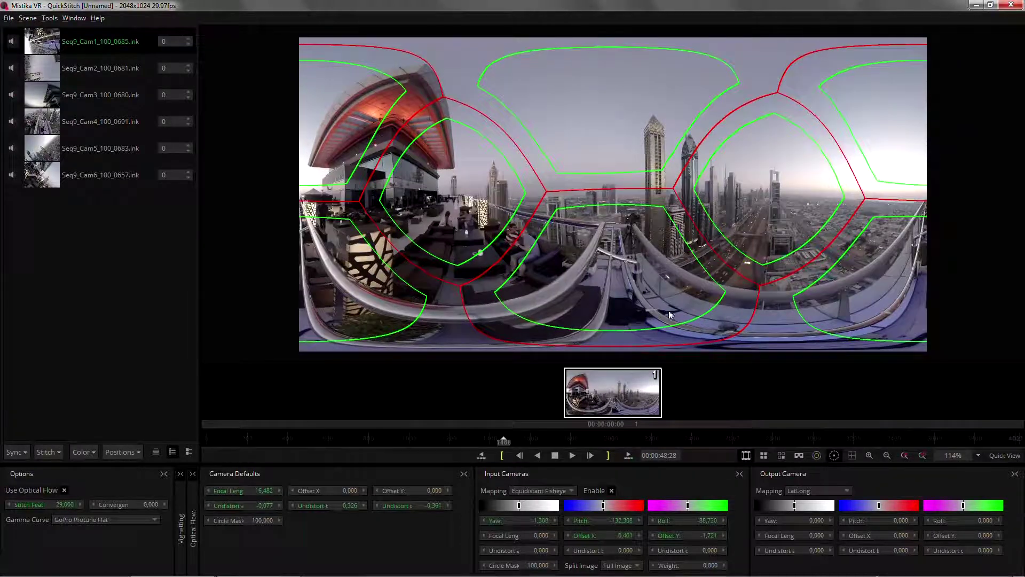
{"action": "left_click", "coordinate": [835, 455]}
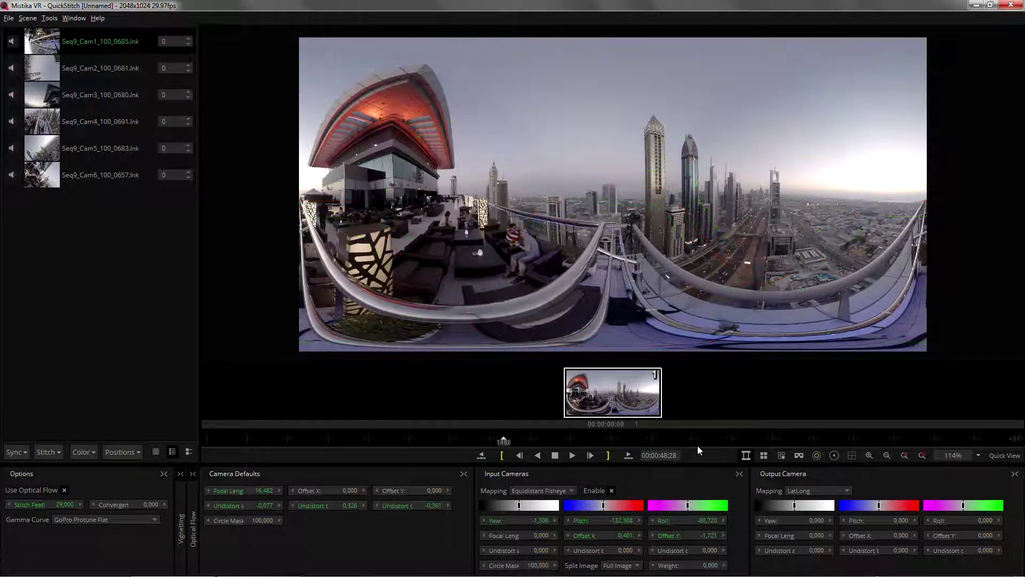
{"action": "key", "text": "v"}
{"action": "mouse_move", "coordinate": [932, 69]}
{"action": "left_mouse_down"}
{"action": "mouse_move", "coordinate": [881, 90]}
{"action": "mouse_move", "coordinate": [876, 37]}
{"action": "mouse_move", "coordinate": [884, 32]}
{"action": "mouse_move", "coordinate": [886, 117]}
{"action": "mouse_move", "coordinate": [947, 117]}
{"action": "mouse_move", "coordinate": [917, 60]}
{"action": "left_mouse_up"}
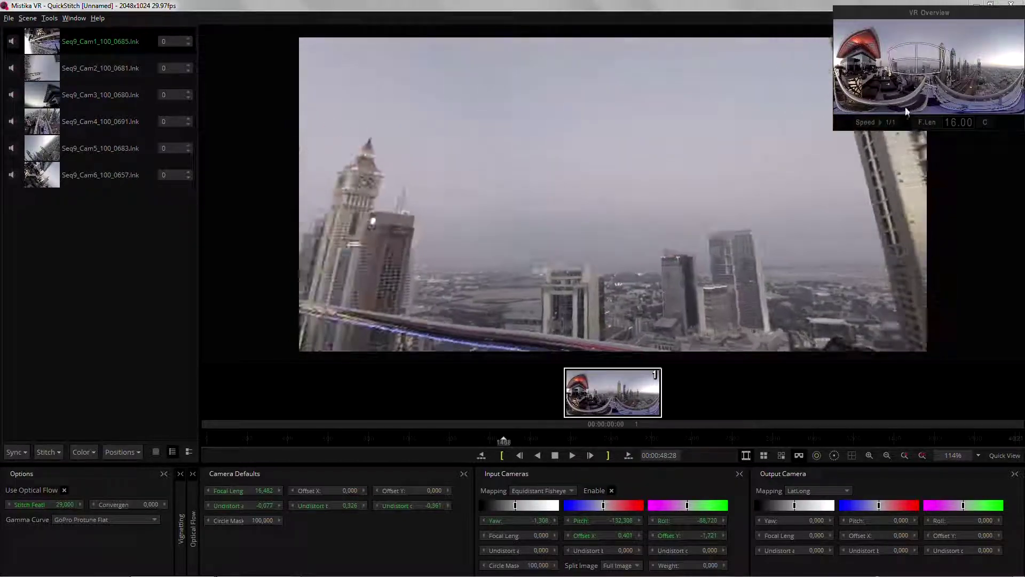
{"action": "left_click", "coordinate": [800, 455]}
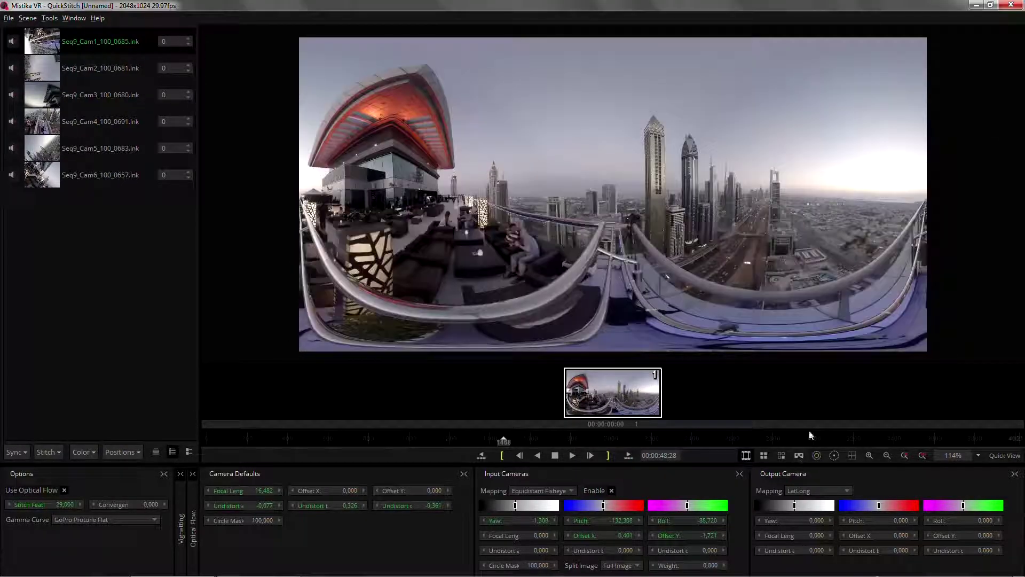
- Export QuickStitch as an H264 Bitrate MP4 movie to F:/MistikaVR/Movies, 4022 frames
{"action": "left_click", "coordinate": [9, 18]}
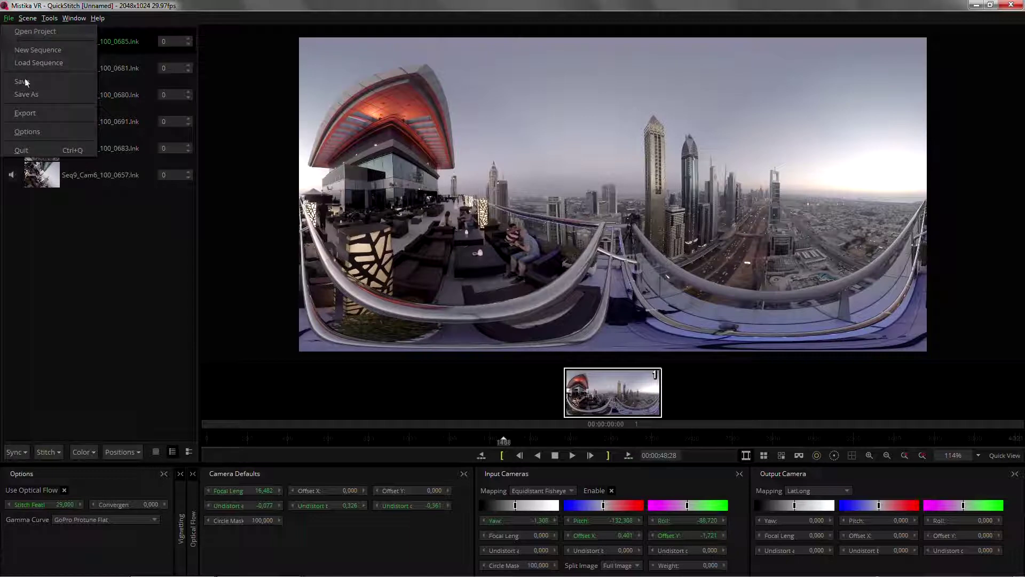
{"action": "left_click", "coordinate": [34, 112]}
{"action": "left_click", "coordinate": [440, 225]}
{"action": "left_click", "coordinate": [444, 231]}
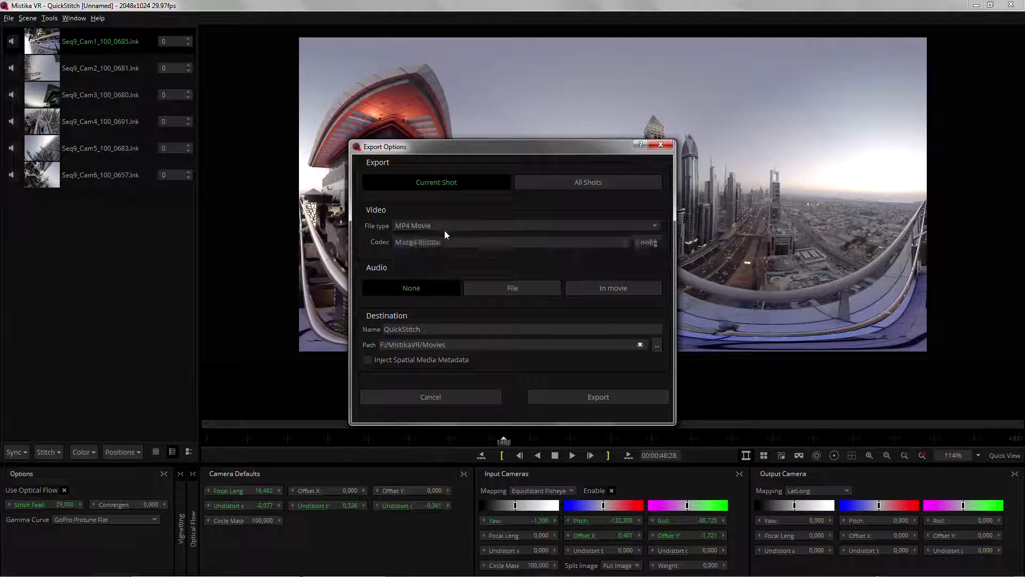
{"action": "left_click", "coordinate": [443, 242]}
{"action": "left_click", "coordinate": [441, 291]}
{"action": "left_click", "coordinate": [605, 402]}
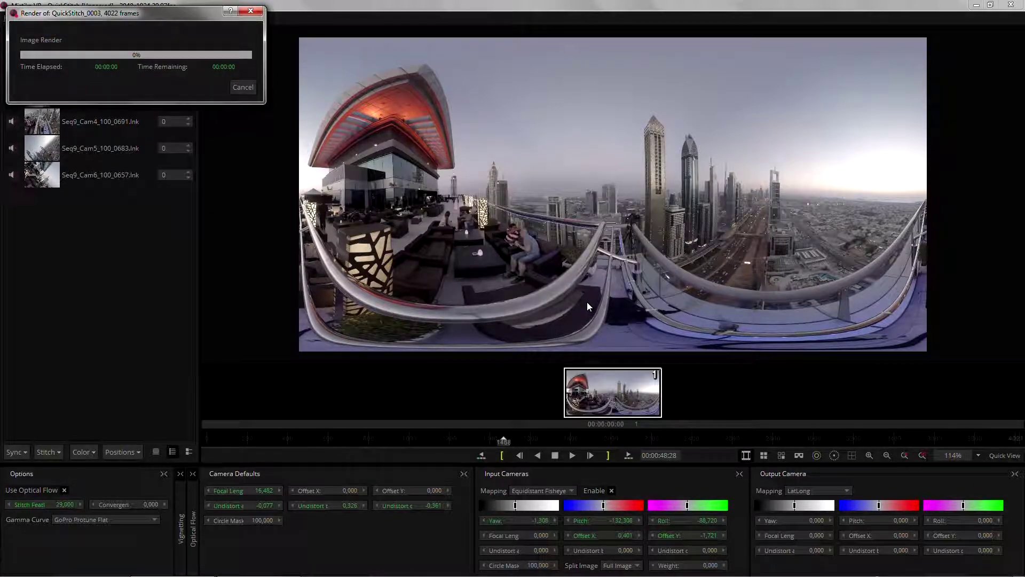